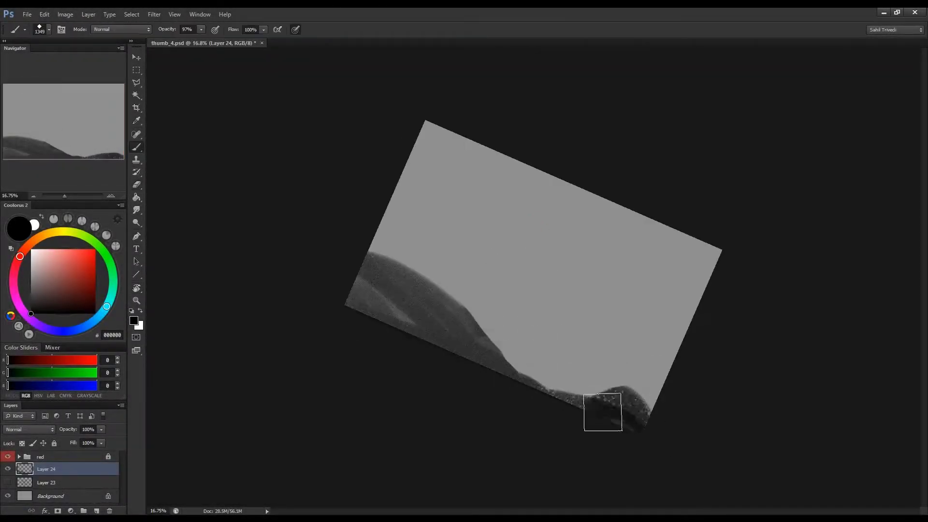
# Reshape the lower-right dark mound and paint a dark curved trunk down the left side.
pyautogui.moveTo(574, 380)
pyautogui.mouseDown()
pyautogui.moveTo(642, 425)
pyautogui.moveTo(575, 409)
pyautogui.mouseUp()
pyautogui.press('b')
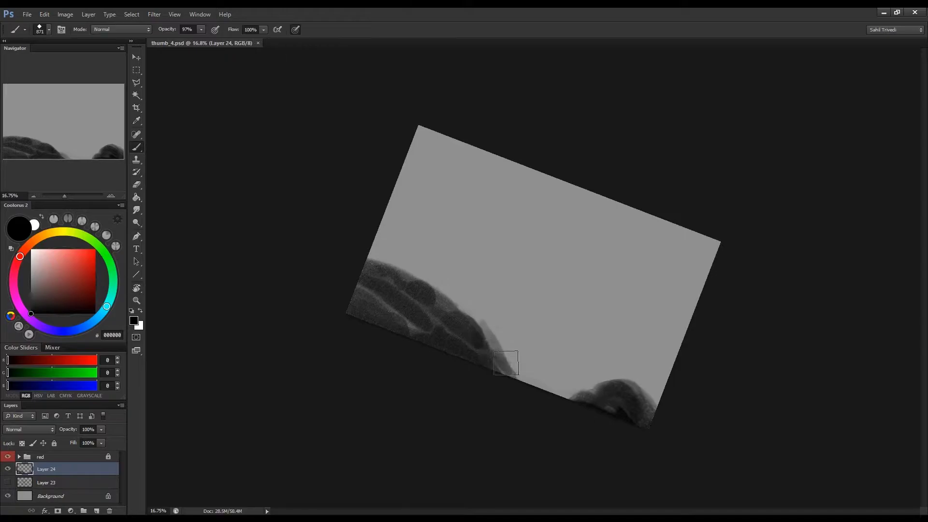
pyautogui.hotkey('ctrl', '+')
pyautogui.moveTo(387, 145); pyautogui.dragTo(405, 275)
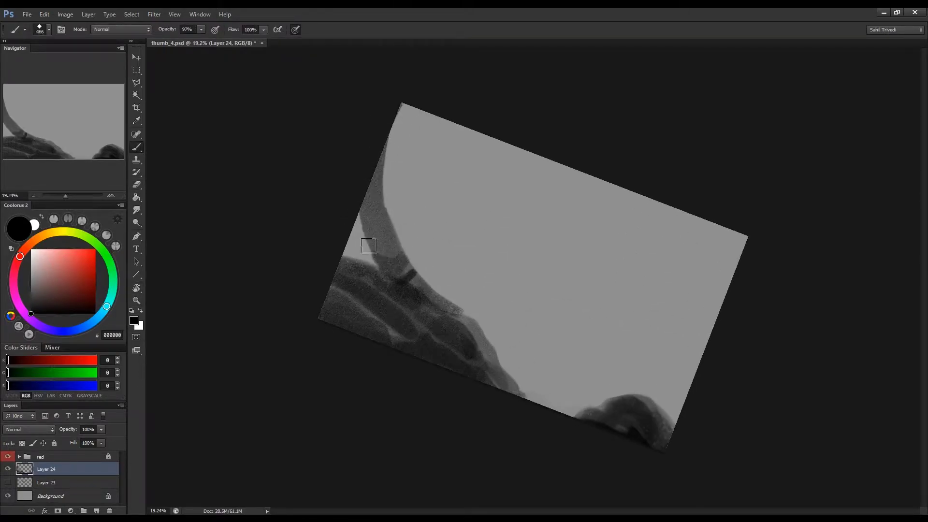
# On a new layer, paint a large grey mass across the middle.
pyautogui.hotkey('ctrl', '+')
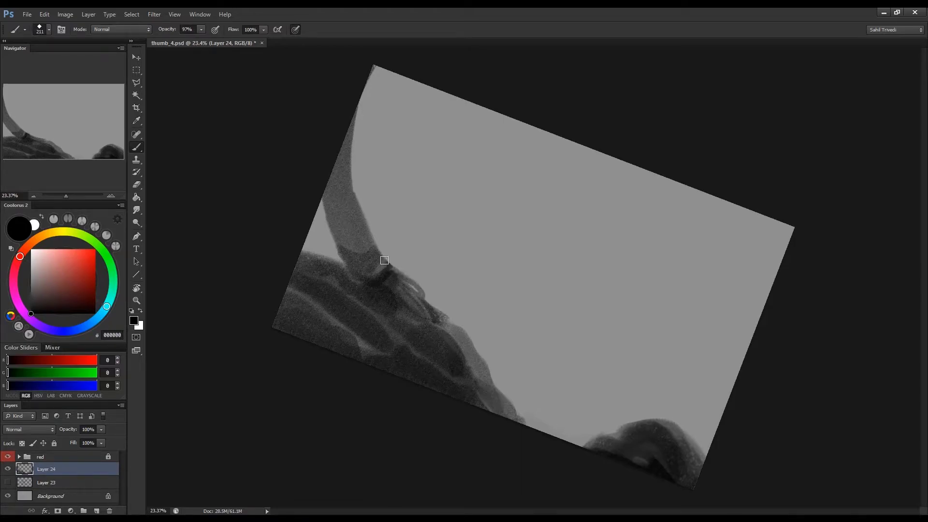
pyautogui.moveTo(384, 260); pyautogui.dragTo(407, 306)
pyautogui.scroll(-2, 422, 325)
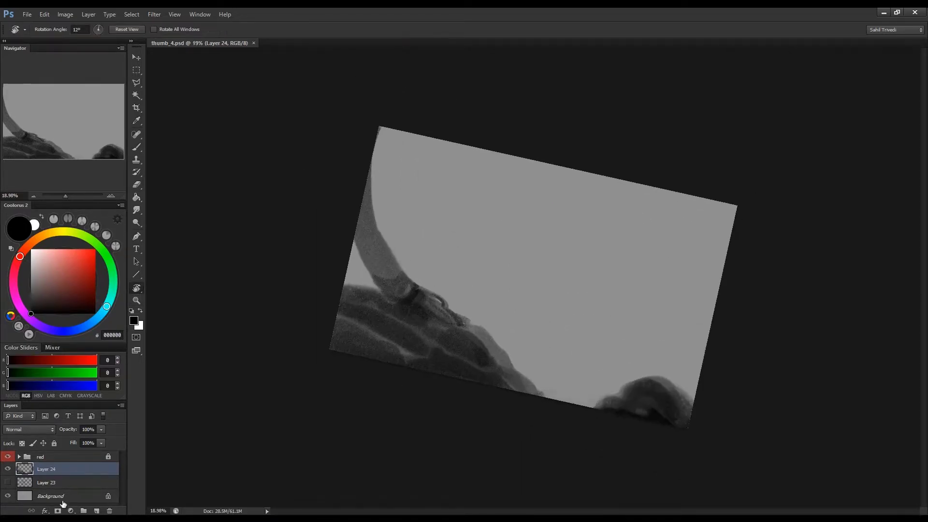
pyautogui.hotkey('ctrl', 'shift', 'alt', 'n')
pyautogui.moveTo(540, 301)
pyautogui.mouseDown()
pyautogui.moveTo(535, 256)
pyautogui.moveTo(498, 290)
pyautogui.moveTo(356, 201)
pyautogui.moveTo(584, 332)
pyautogui.moveTo(643, 334)
pyautogui.mouseUp()
# Fade the grey mass, then paint a large mid-canvas rock blob and a smaller one at lower right.
pyautogui.hotkey('ctrl', 'z')
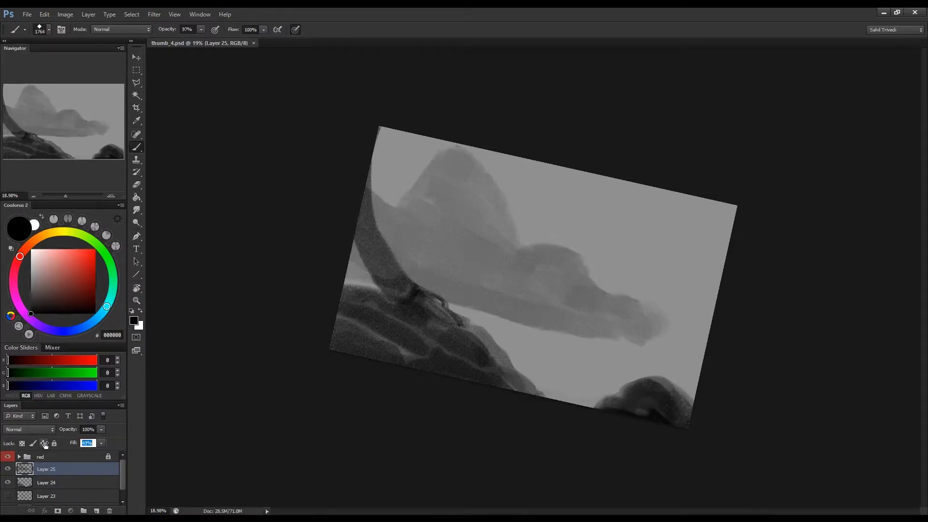
pyautogui.hotkey('ctrl', 'shift', 'alt', 'n')
pyautogui.moveTo(498, 227)
pyautogui.mouseDown()
pyautogui.moveTo(514, 244)
pyautogui.moveTo(530, 318)
pyautogui.moveTo(512, 261)
pyautogui.moveTo(634, 344)
pyautogui.moveTo(601, 375)
pyautogui.mouseUp()
pyautogui.click(580, 389)
# Darken the central rock area and trim the grey shape's edges around the rocks.
pyautogui.press('v')
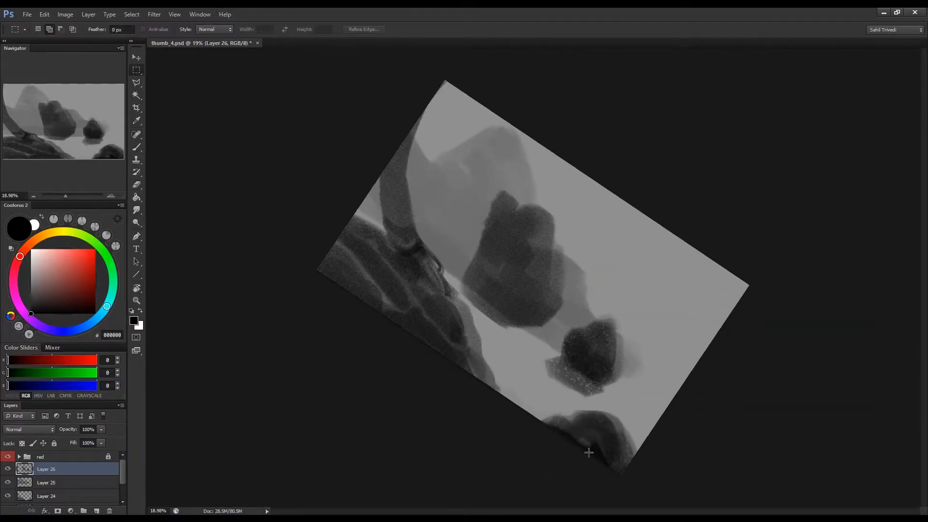
pyautogui.click(385, 193)
pyautogui.press('b')
pyautogui.moveTo(385, 193)
pyautogui.mouseDown()
pyautogui.moveTo(452, 190)
pyautogui.moveTo(429, 290)
pyautogui.moveTo(472, 234)
pyautogui.moveTo(534, 262)
pyautogui.moveTo(549, 290)
pyautogui.moveTo(435, 244)
pyautogui.mouseUp()
pyautogui.press('e')
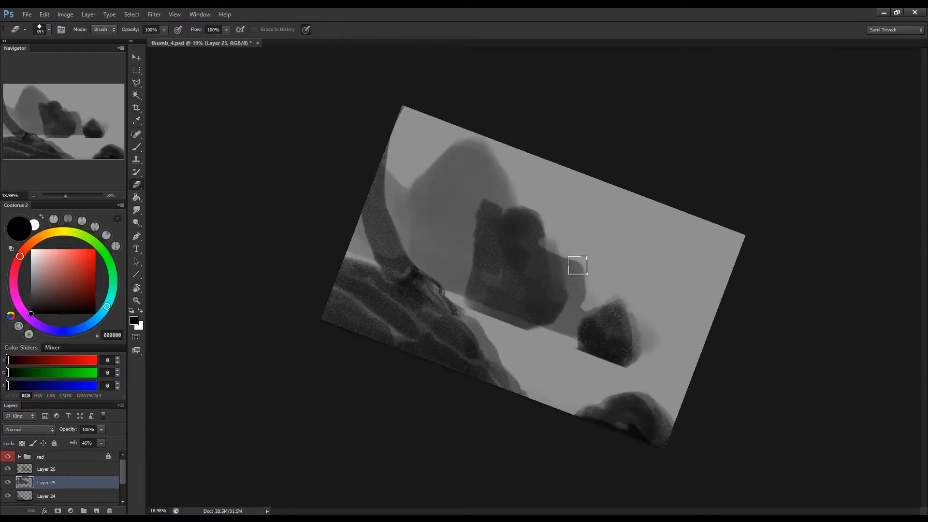
pyautogui.press('b')
pyautogui.moveTo(626, 346); pyautogui.dragTo(632, 358)
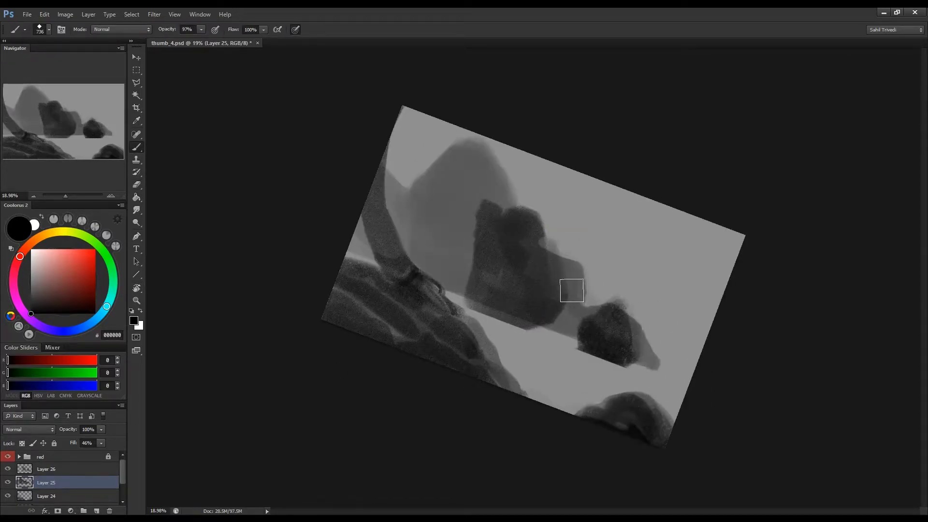
# Restore the small rock on its layer and paint the large rock much darker.
pyautogui.hotkey('ctrl', 's')
pyautogui.press('e')
pyautogui.hotkey('alt', ']')
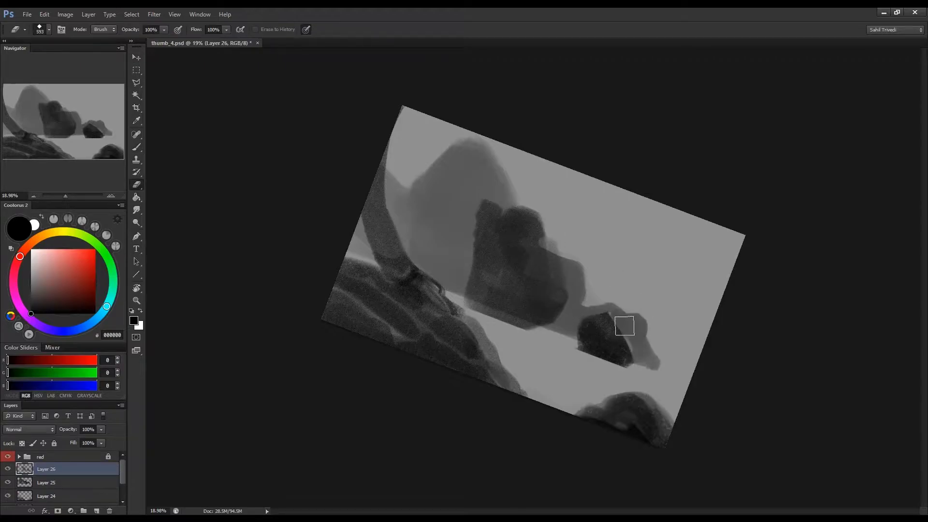
pyautogui.hotkey('ctrl', 'z')
pyautogui.press('b')
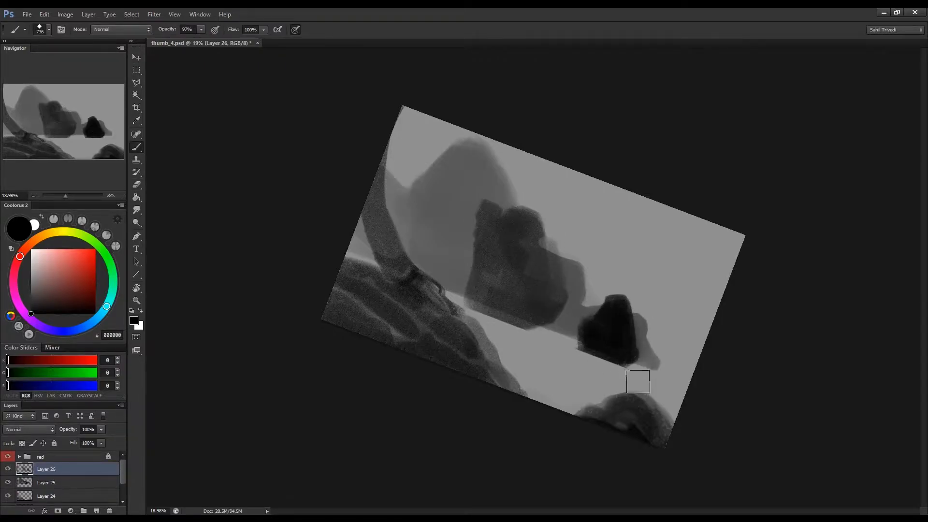
pyautogui.moveTo(484, 214)
pyautogui.mouseDown()
pyautogui.moveTo(483, 291)
pyautogui.moveTo(527, 290)
pyautogui.moveTo(522, 319)
pyautogui.mouseUp()
# Clear the selection and, after several retries, paint a curved trunk stroke at the right.
pyautogui.press('m')
pyautogui.hotkey('ctrl', 'alt', 'z')
pyautogui.hotkey('ctrl', 'alt', 'z')
pyautogui.hotkey('ctrl', 'alt', 'z')
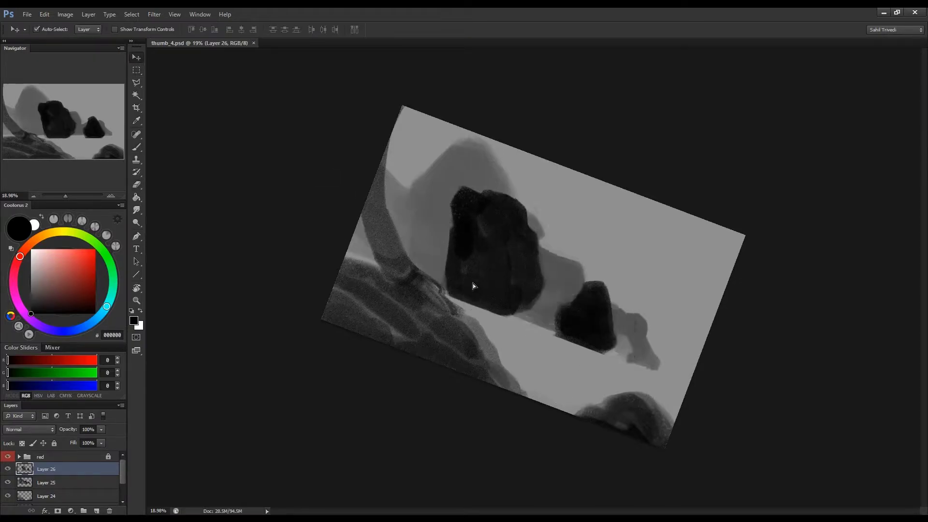
pyautogui.press('b')
pyautogui.hotkey('alt', '[')
pyautogui.hotkey('alt', '[')
pyautogui.moveTo(467, 167); pyautogui.dragTo(396, 301)
pyautogui.hotkey('ctrl', 'z')
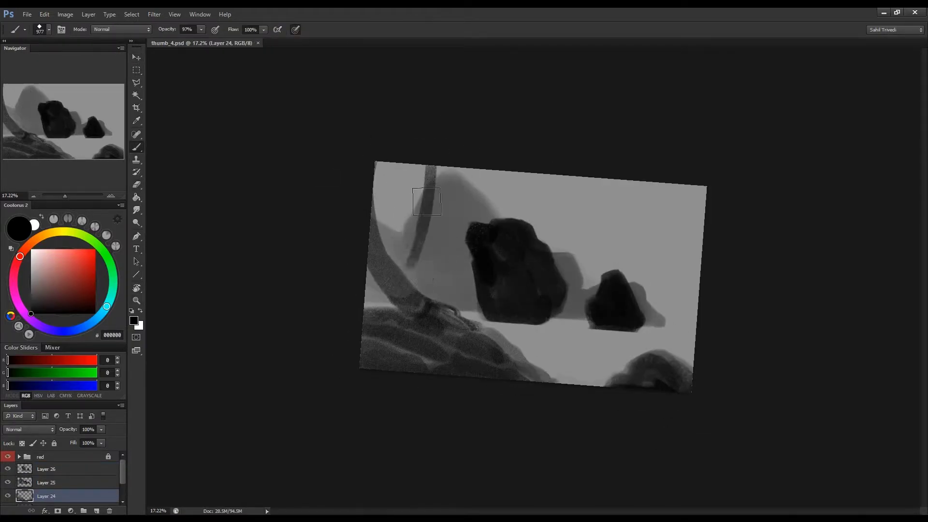
pyautogui.moveTo(445, 167); pyautogui.dragTo(404, 307)
pyautogui.hotkey('ctrl', 'z')
pyautogui.moveTo(687, 370); pyautogui.dragTo(650, 184)
# Flip the composition horizontally and skew the faded grey shadow shape with Free Transform.
pyautogui.press('h')
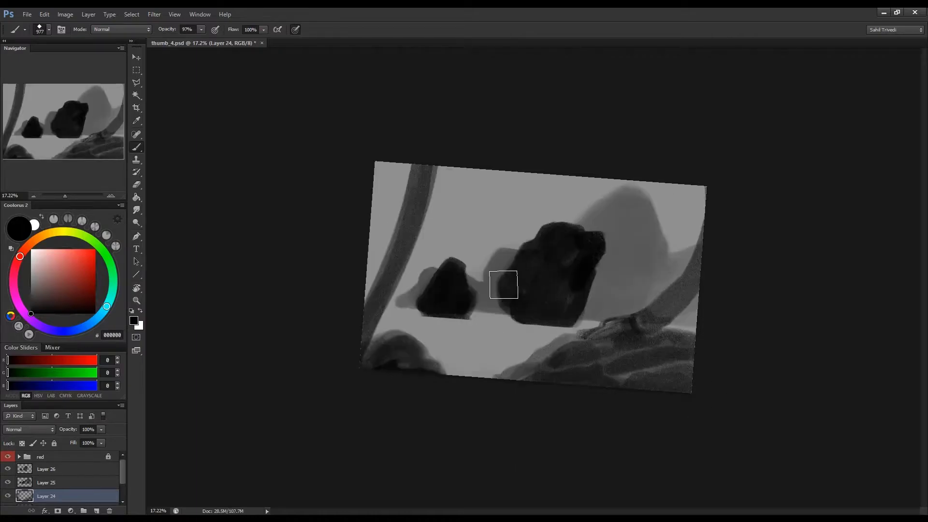
pyautogui.press('h')
pyautogui.hotkey('alt', ']')
pyautogui.hotkey('alt', ']')
pyautogui.press('h')
pyautogui.hotkey('ctrl', 'z')
pyautogui.hotkey('alt', '[')
pyautogui.press('e')
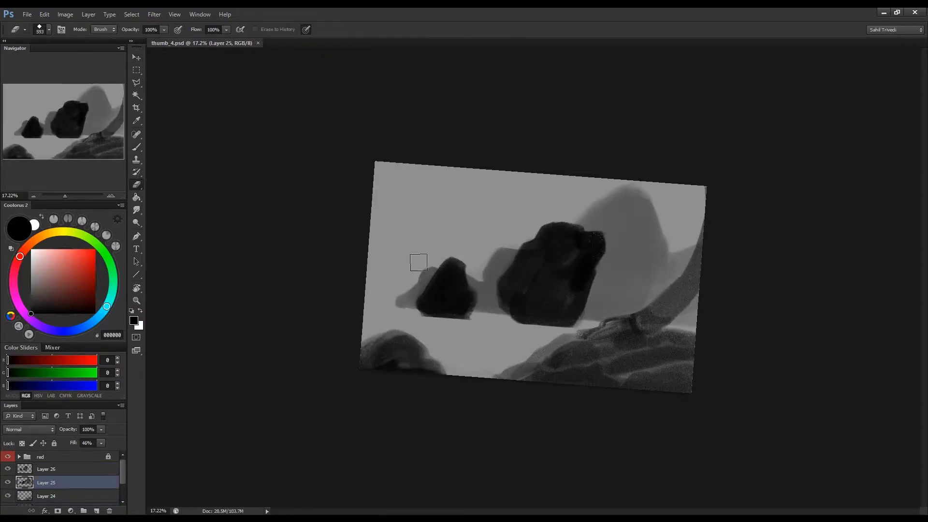
pyautogui.press('v')
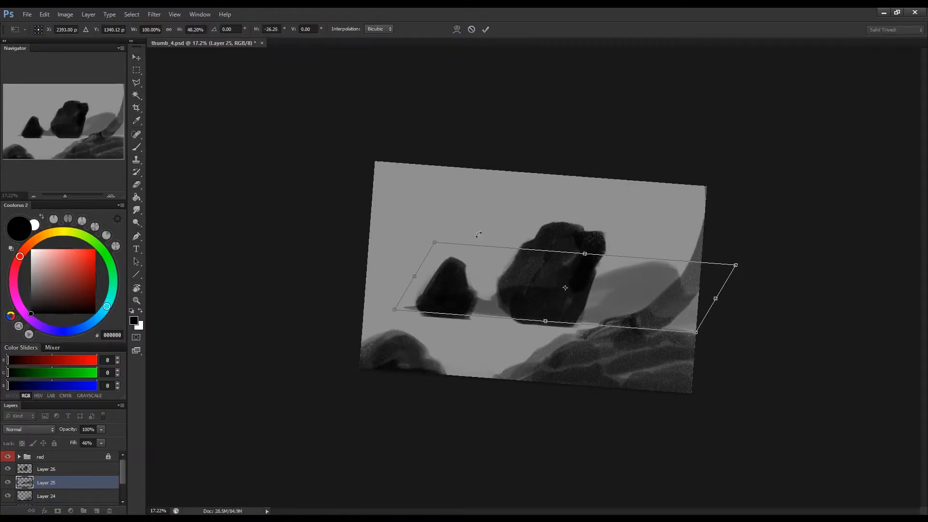
pyautogui.click(398, 188)
# Pick a mid-grey and move the grey shadow layer below the ground layer.
pyautogui.hotkey('alt', '[')
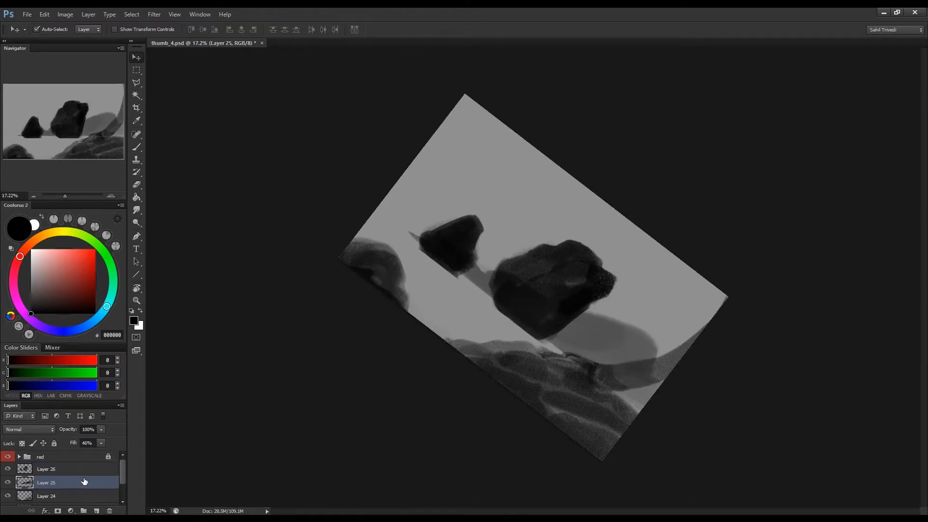
pyautogui.press('r')
pyautogui.moveTo(259, 268); pyautogui.dragTo(261, 314)
pyautogui.press('b')
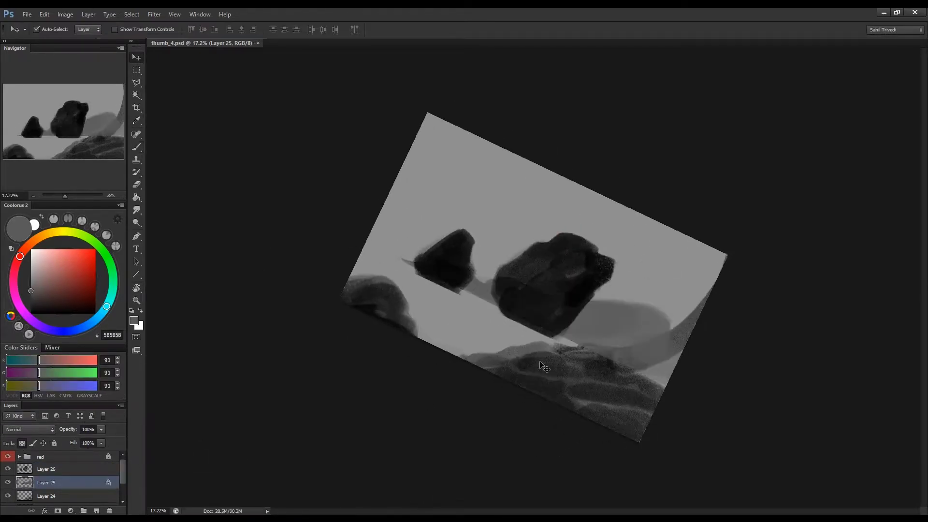
pyautogui.hotkey('ctrl', '[')
pyautogui.hotkey('alt', ']')
pyautogui.press('v')
pyautogui.moveTo(365, 378); pyautogui.dragTo(396, 417)
# Lock the rock layer's transparency and try lighter grey facets on the rocks, then undo.
pyautogui.press('b')
pyautogui.press('/')
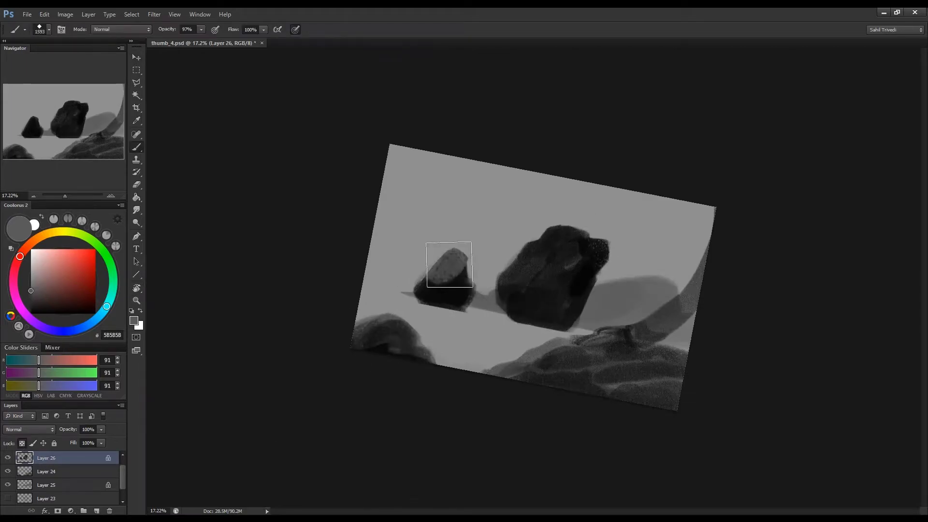
pyautogui.moveTo(446, 269); pyautogui.dragTo(421, 275)
pyautogui.moveTo(566, 253)
pyautogui.mouseDown()
pyautogui.moveTo(496, 297)
pyautogui.moveTo(534, 303)
pyautogui.moveTo(429, 205)
pyautogui.mouseUp()
pyautogui.press('r')
pyautogui.press('b')
pyautogui.press('d')
pyautogui.press(']')
pyautogui.press(']')
pyautogui.press(']')
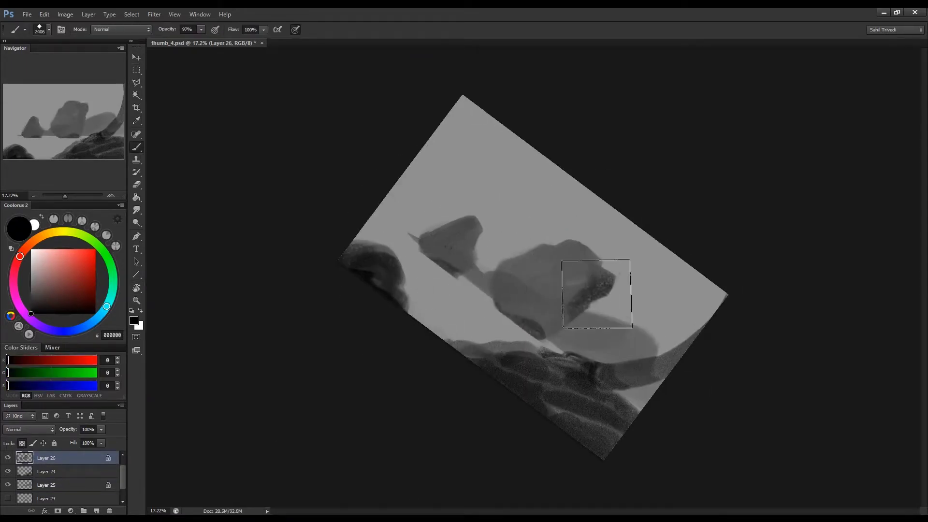
pyautogui.hotkey('ctrl', 'z')
# Sample a darker grey from the rocks and switch to a resized square brush tip.
pyautogui.press('r')
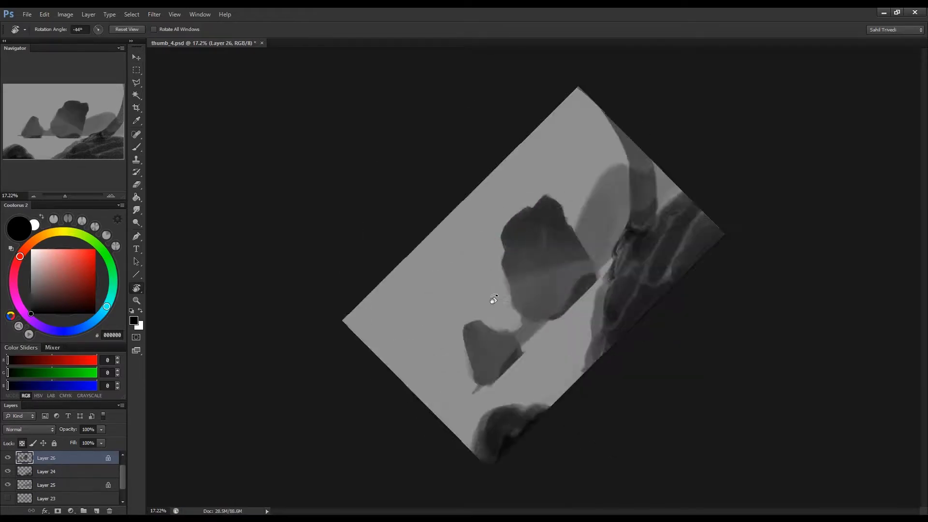
pyautogui.moveTo(585, 301); pyautogui.dragTo(530, 237)
pyautogui.press('b')
pyautogui.keyDown('alt'); pyautogui.click(542, 265); pyautogui.keyUp('alt')
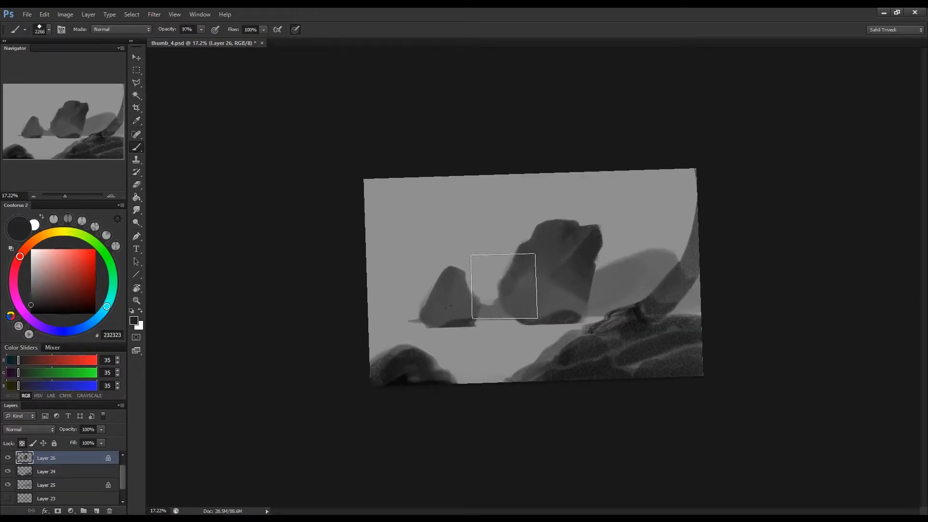
pyautogui.keyDown('alt'); pyautogui.click(481, 279); pyautogui.keyUp('alt')
pyautogui.press('r')
pyautogui.moveTo(524, 310); pyautogui.dragTo(464, 262)
pyautogui.press('b')
pyautogui.press('d')
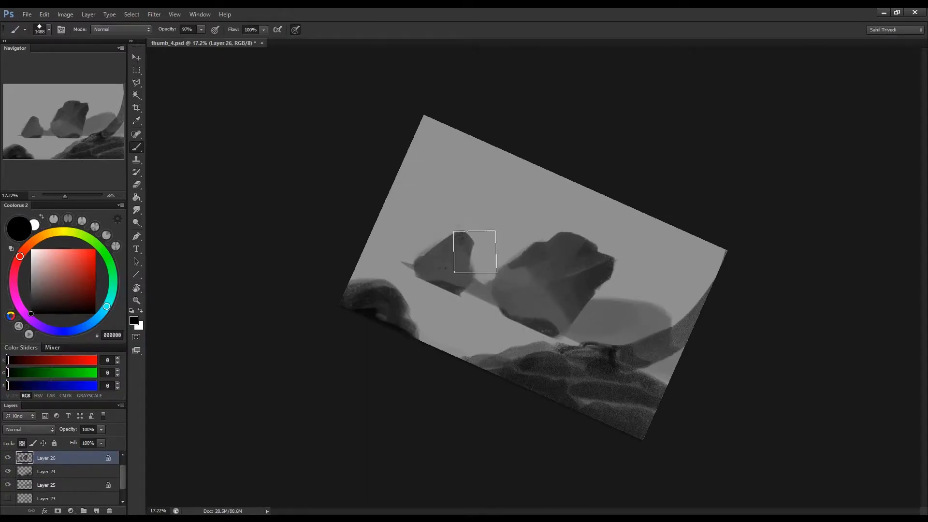
# On a new layer, paint soft white clouds behind both rocks with a larger brush.
pyautogui.hotkey('ctrl', 'shift', 'alt', 'n')
pyautogui.press('x')
pyautogui.moveTo(416, 254); pyautogui.dragTo(370, 238)
pyautogui.moveTo(486, 247)
pyautogui.mouseDown()
pyautogui.moveTo(473, 271)
pyautogui.moveTo(504, 243)
pyautogui.moveTo(566, 234)
pyautogui.moveTo(667, 359)
pyautogui.moveTo(650, 408)
pyautogui.mouseUp()
pyautogui.press('r')
pyautogui.press('b')
pyautogui.press('r')
pyautogui.press('e')
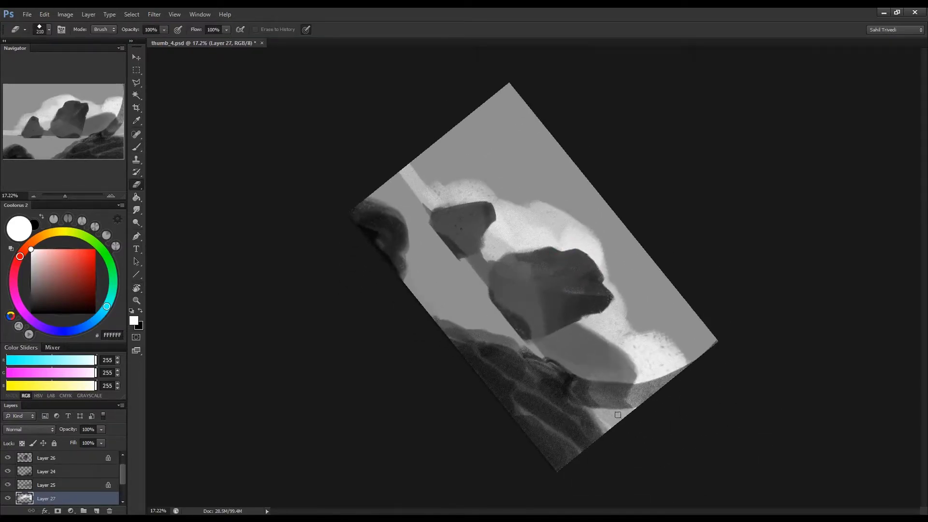
# Paint dark shaded facets on the rocks in a very dark grey.
pyautogui.keyDown('alt'); pyautogui.click(569, 311); pyautogui.keyUp('alt')
pyautogui.moveTo(570, 311)
pyautogui.mouseDown()
pyautogui.moveTo(627, 379)
pyautogui.moveTo(407, 206)
pyautogui.mouseUp()
pyautogui.press('r')
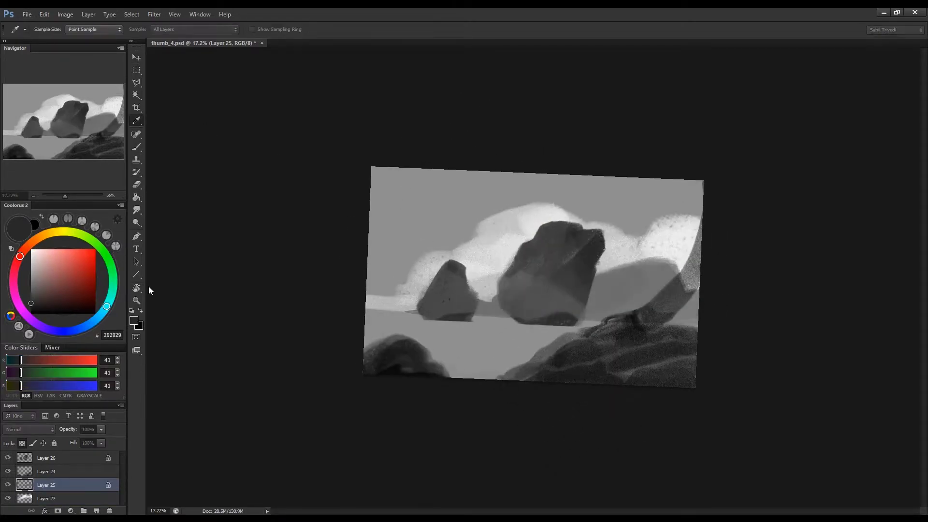
pyautogui.press('v')
# Darken the curved trunk at right on the ground layer, then pick a light grey on the cloud layer.
pyautogui.click(566, 296)
pyautogui.press('b')
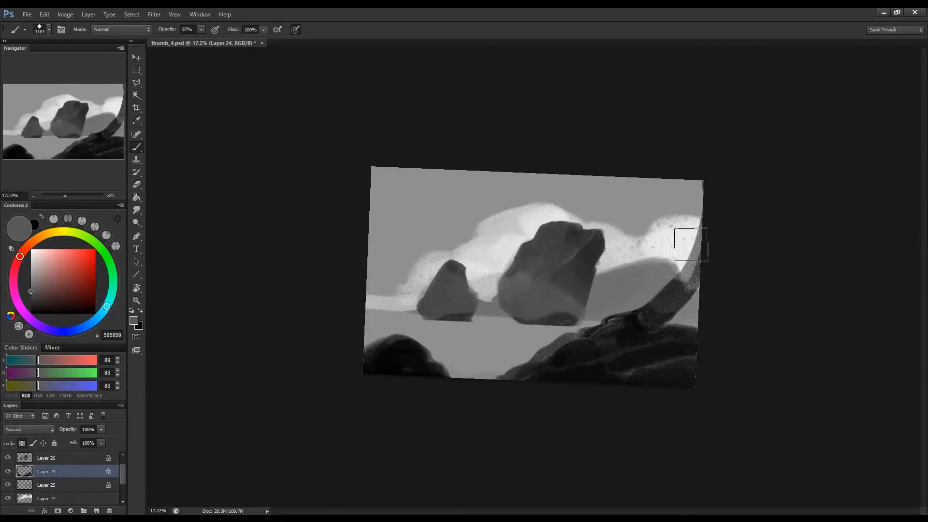
pyautogui.press('r')
pyautogui.moveTo(688, 245); pyautogui.dragTo(512, 415)
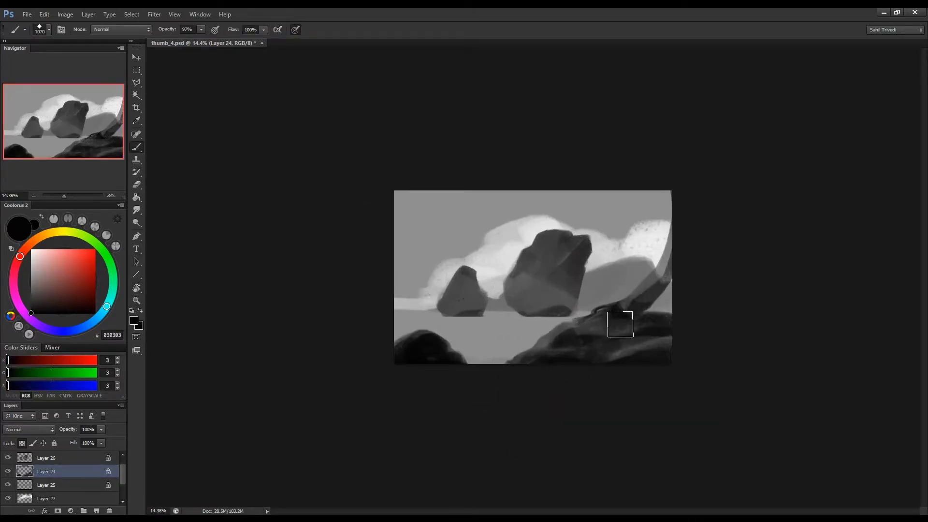
pyautogui.press('e')
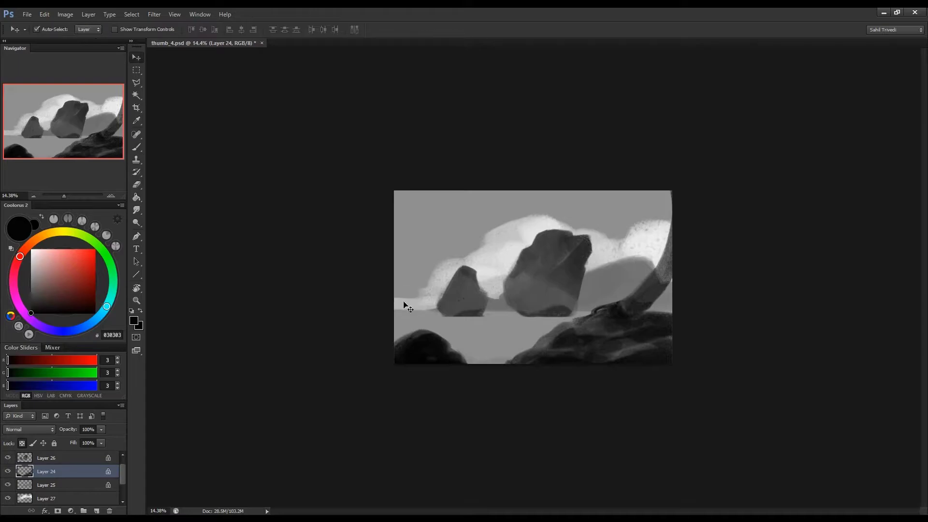
pyautogui.keyDown('ctrl'); pyautogui.click(406, 306); pyautogui.keyUp('ctrl')
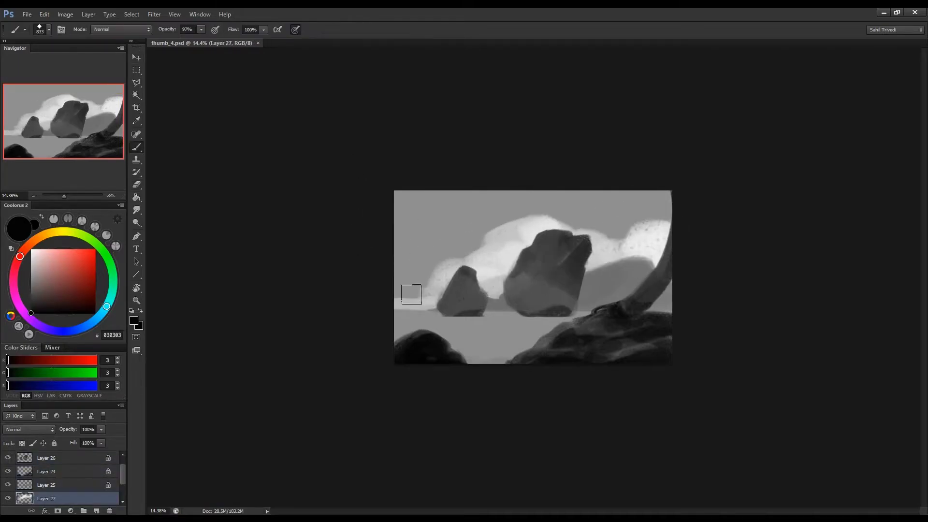
pyautogui.keyDown('alt'); pyautogui.click(447, 281); pyautogui.keyUp('alt')
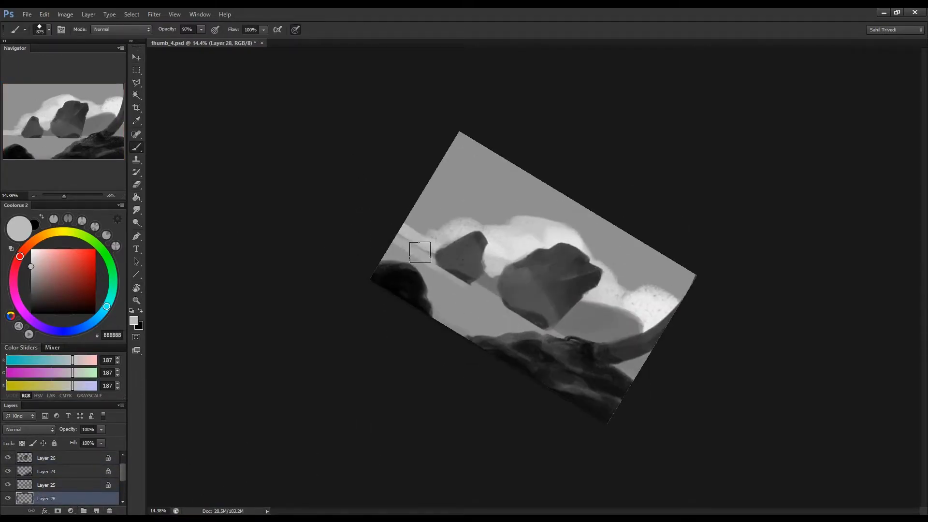
# Pick progressively lighter greys for the shore and mirror the view to check the composition.
pyautogui.moveTo(505, 309); pyautogui.dragTo(500, 322)
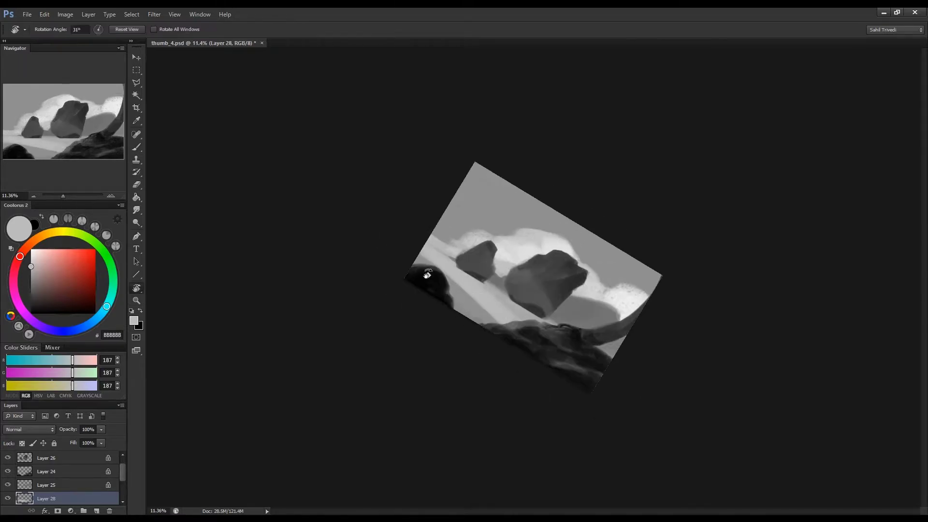
pyautogui.scroll(2, 496, 355)
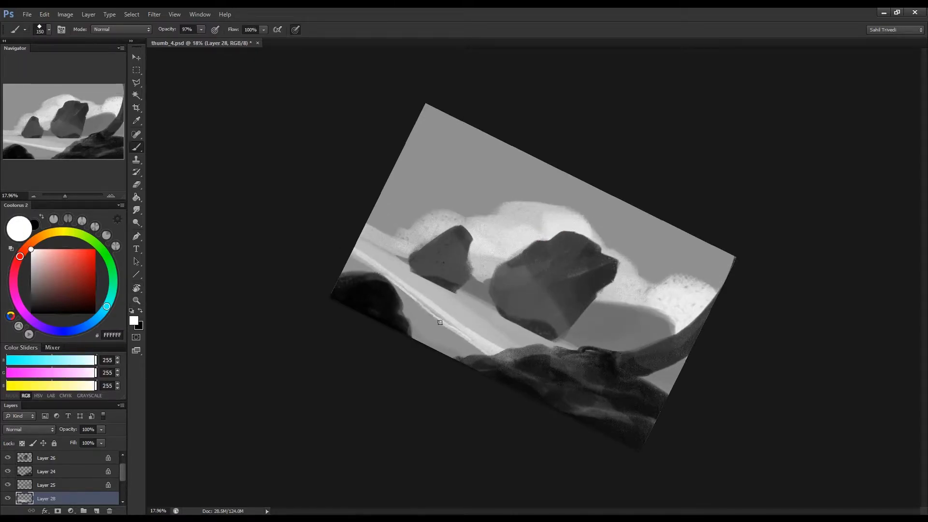
pyautogui.scroll(2, 401, 281)
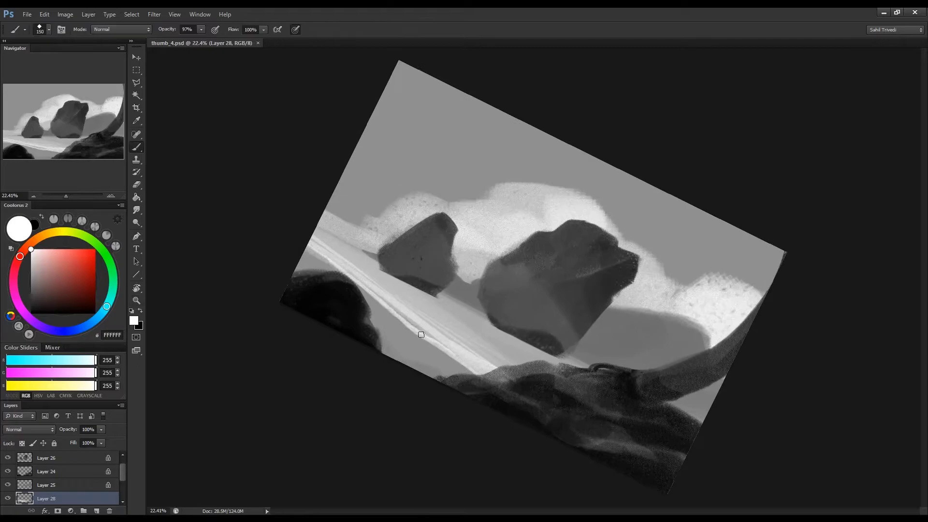
pyautogui.moveTo(31, 249); pyautogui.dragTo(31, 281)
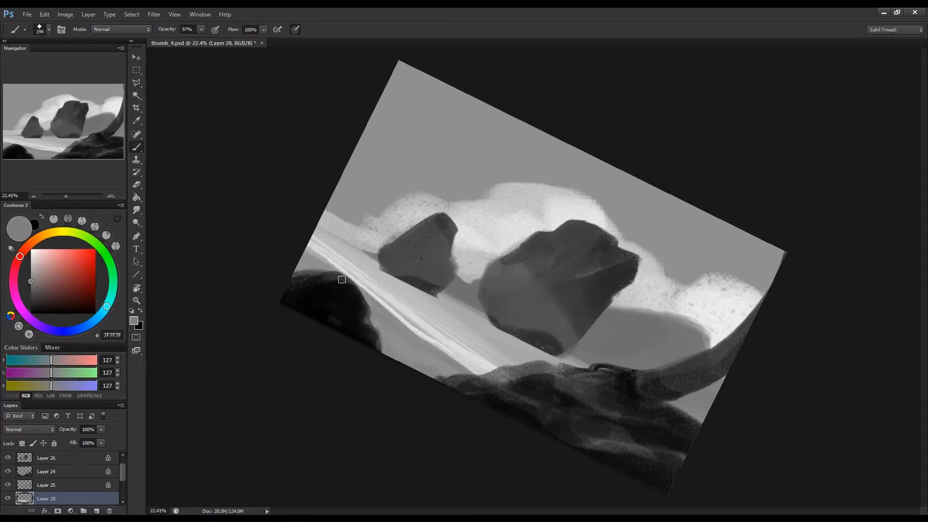
pyautogui.keyDown('alt'); pyautogui.click(404, 350); pyautogui.keyUp('alt')
pyautogui.keyDown('alt'); pyautogui.click(368, 301); pyautogui.keyUp('alt')
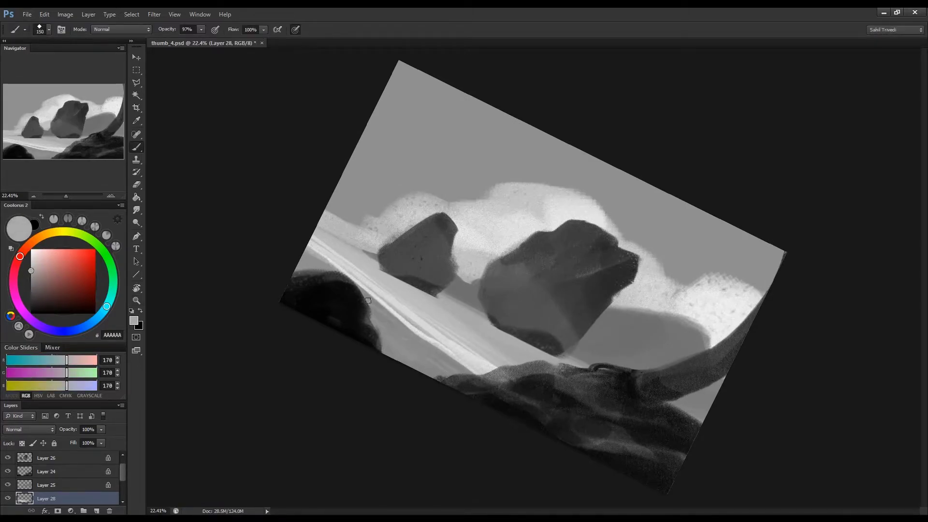
pyautogui.press('h')
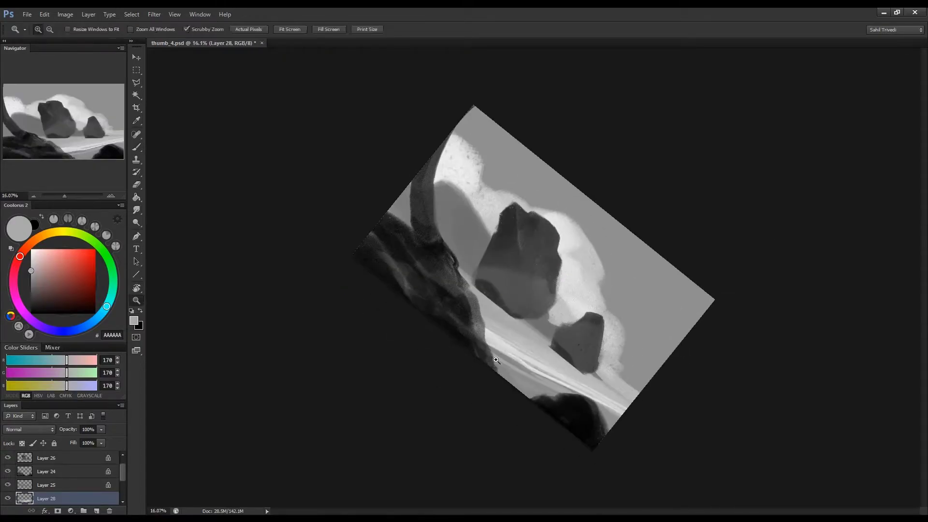
pyautogui.keyDown('alt'); pyautogui.click(492, 358); pyautogui.keyUp('alt')
pyautogui.keyDown('alt'); pyautogui.click(518, 384); pyautogui.keyUp('alt')
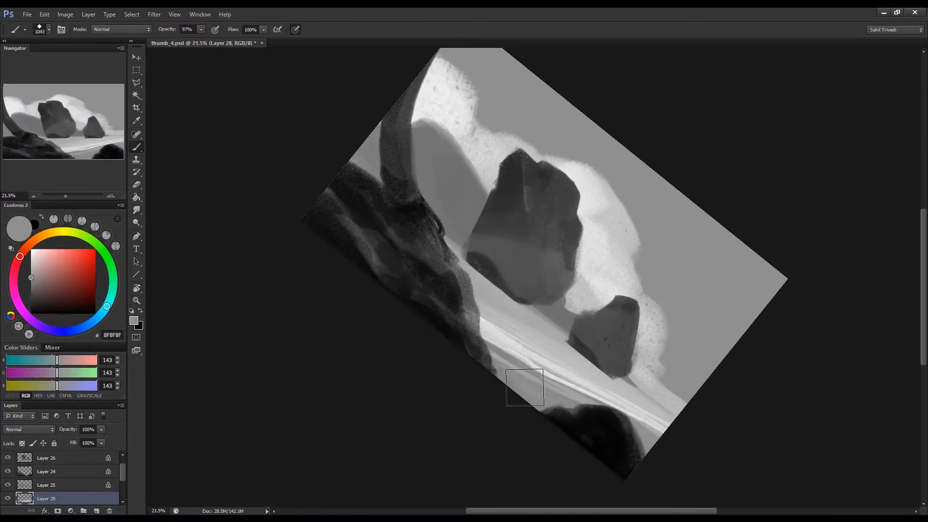
# Reset colours to black and white, zoom out, and rotate the view for shore strokes.
pyautogui.press('d')
pyautogui.press('z')
pyautogui.moveTo(457, 334); pyautogui.dragTo(422, 315)
pyautogui.press('b')
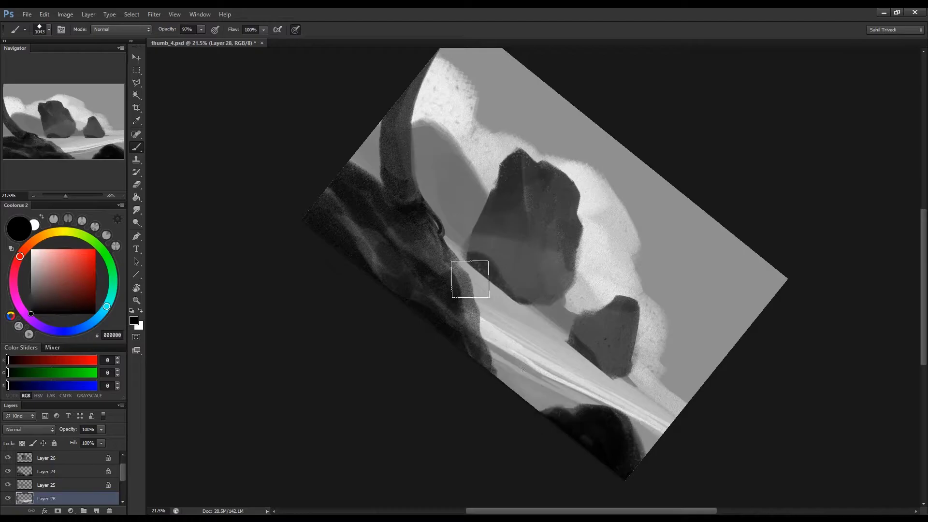
pyautogui.press('r')
pyautogui.moveTo(526, 369)
pyautogui.mouseDown()
pyautogui.moveTo(535, 396)
pyautogui.moveTo(526, 370)
pyautogui.mouseUp()
pyautogui.press('b')
# Sample a grey tone, add a new empty layer, and choose a light grey for the beach.
pyautogui.keyDown('alt'); pyautogui.click(454, 306); pyautogui.keyUp('alt')
pyautogui.press('r')
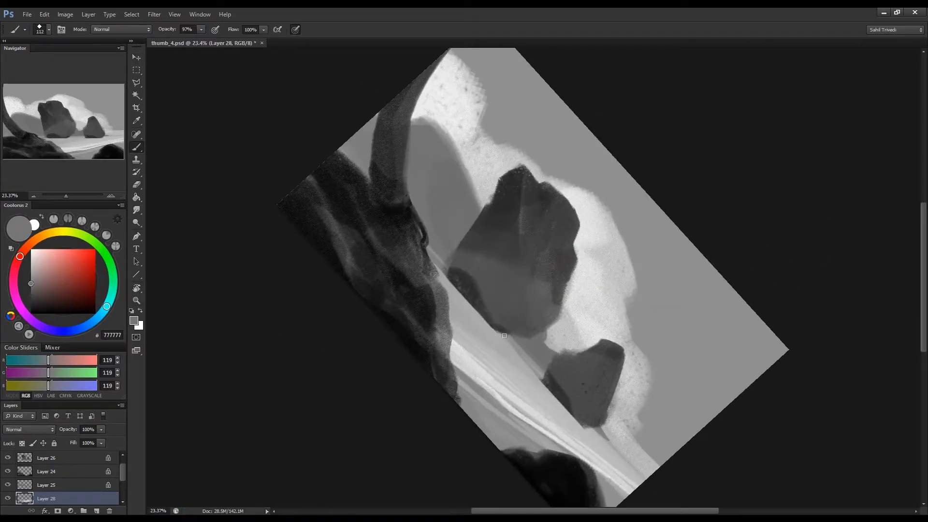
pyautogui.press('r')
pyautogui.moveTo(504, 335); pyautogui.dragTo(536, 367)
pyautogui.click(96, 511)
# Sample white and paint a light tone inside a diagonal band selected across the beach.
pyautogui.press('b')
pyautogui.keyDown('alt'); pyautogui.click(660, 454); pyautogui.keyUp('alt')
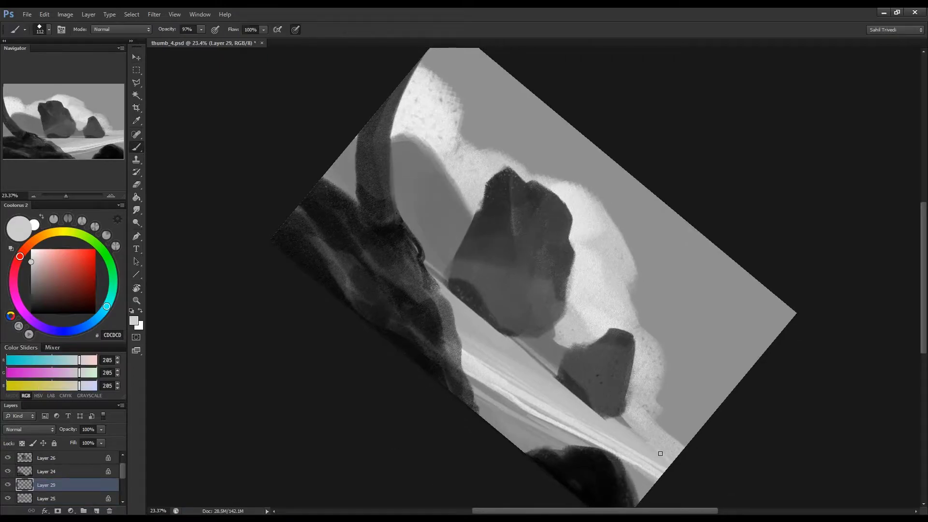
pyautogui.keyDown('alt'); pyautogui.click(644, 438); pyautogui.keyUp('alt')
pyautogui.press('l')
pyautogui.moveTo(546, 336); pyautogui.dragTo(573, 373)
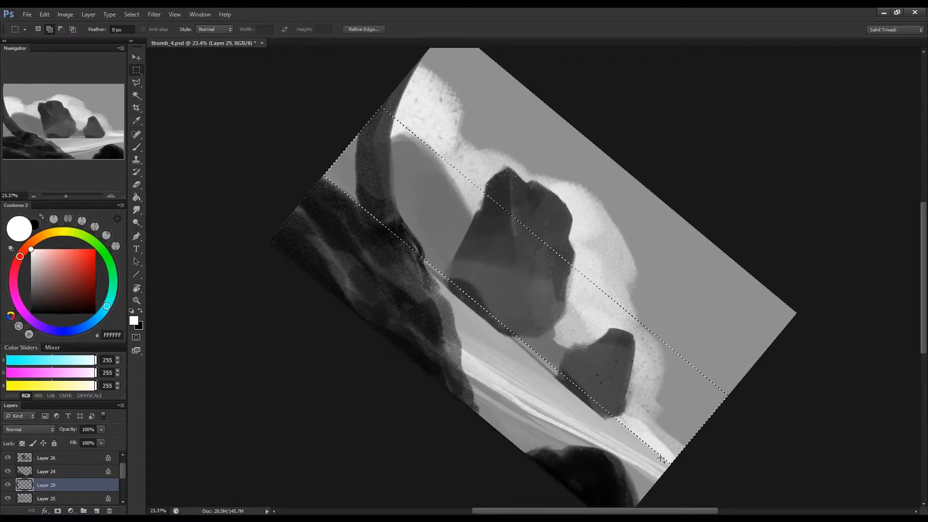
pyautogui.press('b')
pyautogui.press(']')
pyautogui.press(']')
pyautogui.moveTo(518, 342)
pyautogui.mouseDown()
pyautogui.moveTo(445, 297)
pyautogui.moveTo(367, 218)
pyautogui.mouseUp()
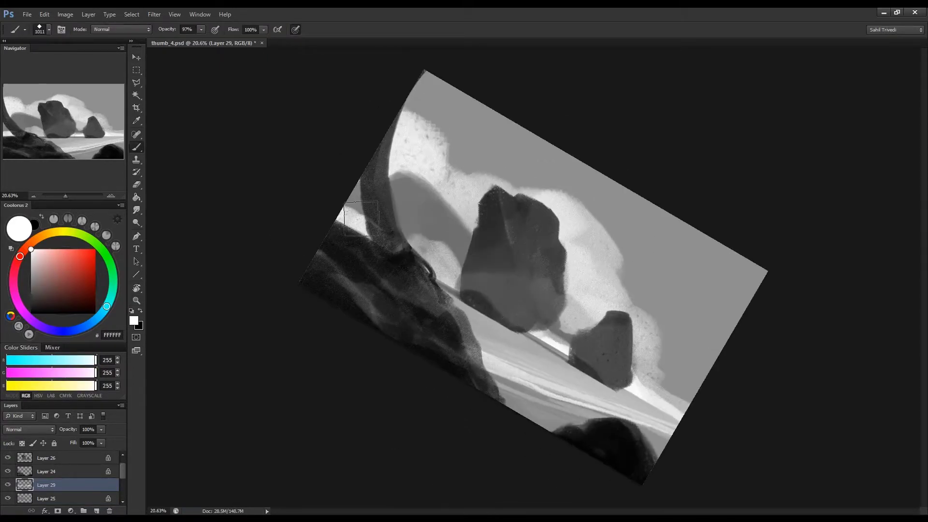
pyautogui.hotkey('ctrl', 'd')
pyautogui.scroll(-3, 362, 228)
pyautogui.scroll(2, 477, 290)
# On a new layer, paint a dark strip along the beach edge and erase parts into lighter streaks.
pyautogui.press('e')
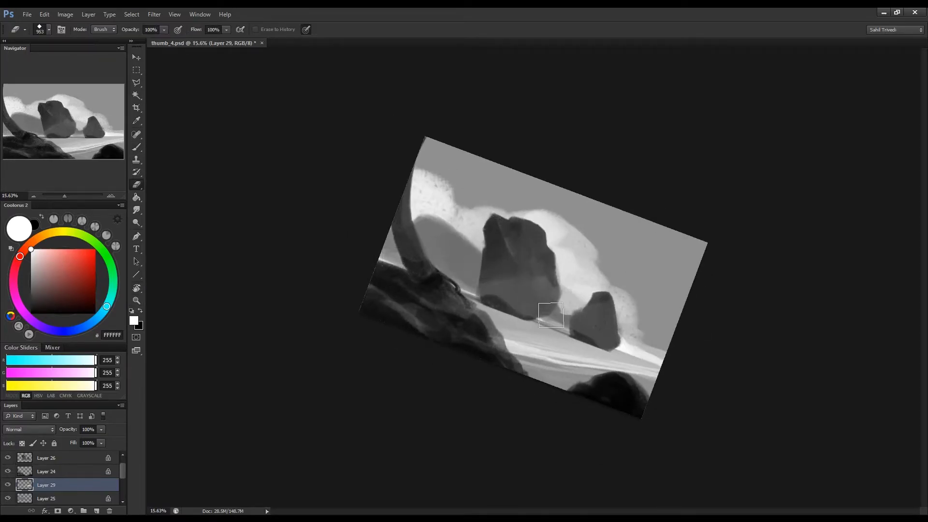
pyautogui.press('b')
pyautogui.hotkey('ctrl', 'shift', 'd')
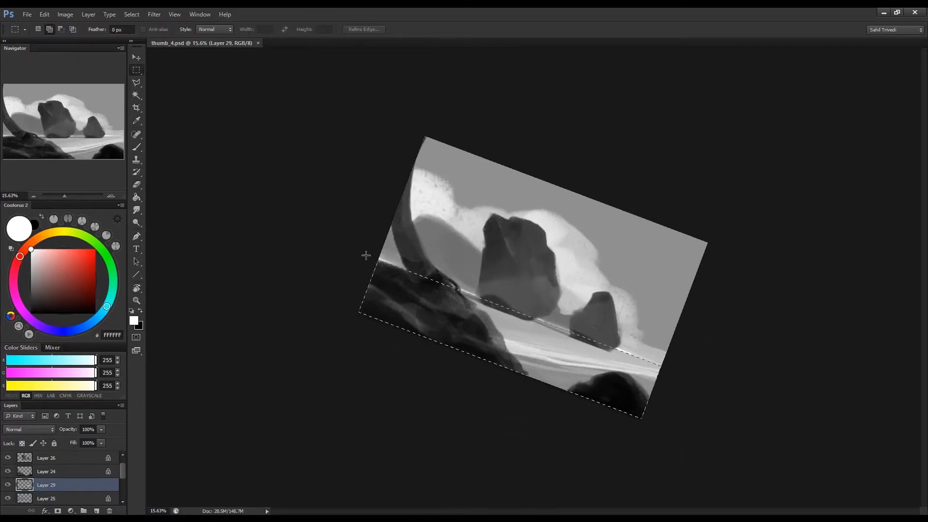
pyautogui.keyDown('alt'); pyautogui.click(590, 394); pyautogui.keyUp('alt')
pyautogui.hotkey('ctrl', 'shift', 'alt', 'n')
pyautogui.hotkey('ctrl', 'd')
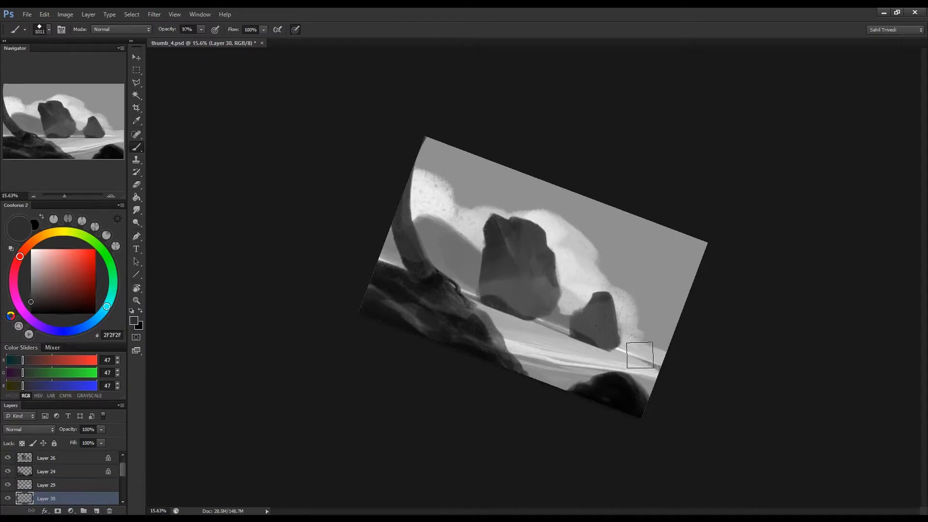
pyautogui.moveTo(614, 350)
pyautogui.mouseDown()
pyautogui.moveTo(541, 332)
pyautogui.moveTo(556, 333)
pyautogui.moveTo(572, 402)
pyautogui.mouseUp()
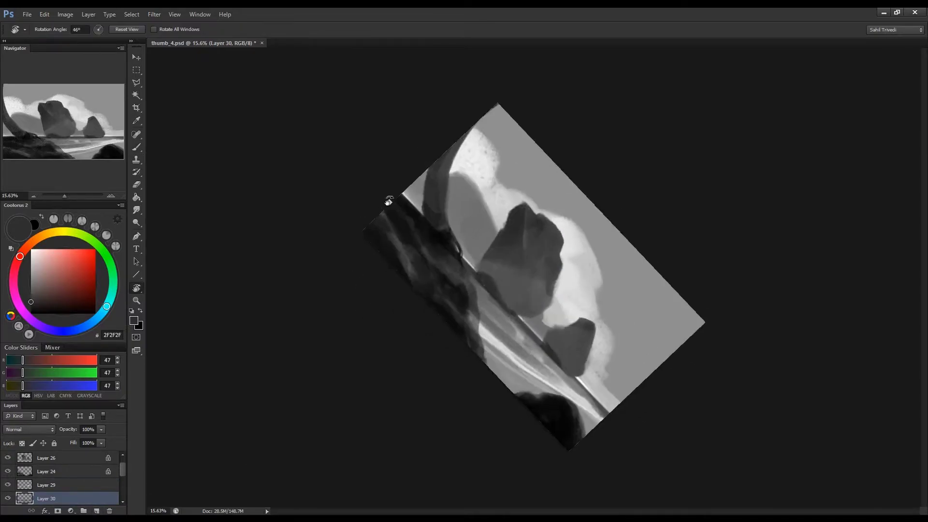
pyautogui.press('e')
pyautogui.moveTo(550, 368); pyautogui.dragTo(527, 362)
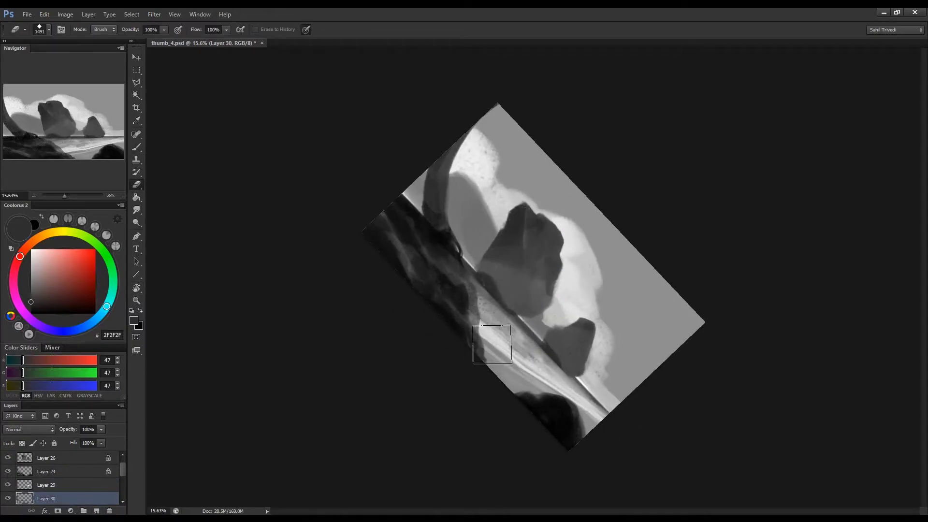
pyautogui.scroll(4, 513, 352)
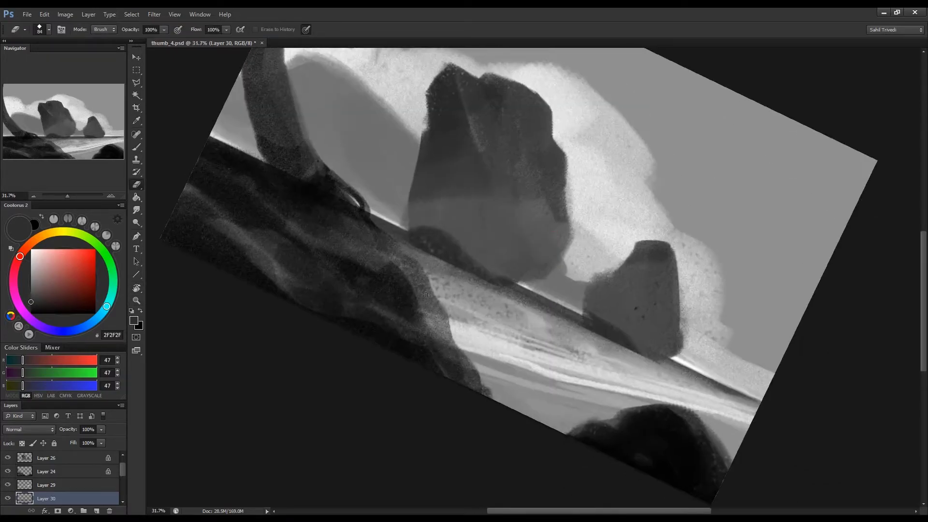
# Skew the dark Layer 30 strip so it follows the shoreline.
pyautogui.hotkey('ctrl', 't')
pyautogui.moveTo(488, 339)
pyautogui.mouseDown()
pyautogui.moveTo(498, 350)
pyautogui.moveTo(166, 149)
pyautogui.mouseUp()
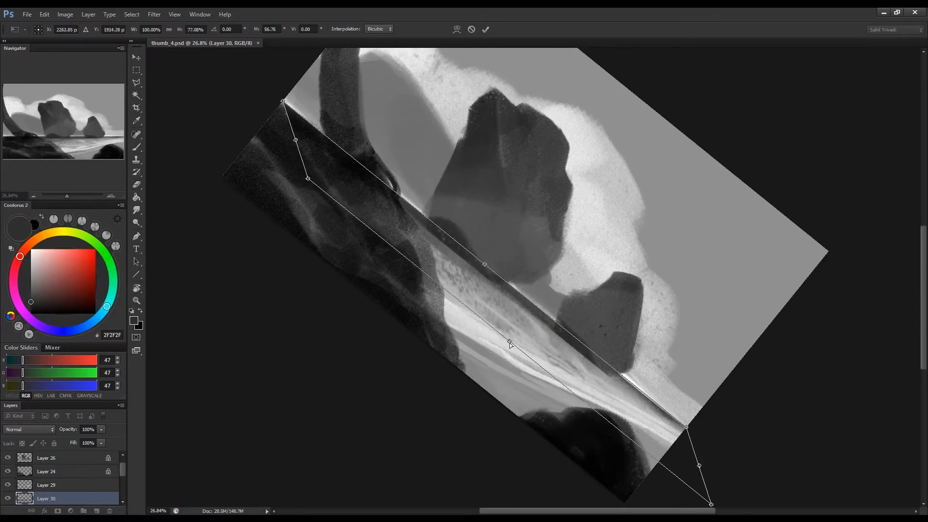
pyautogui.press('Return')
pyautogui.press('z')
pyautogui.scroll(-2, 443, 293)
# Skew the shoreline strip further along the beach.
pyautogui.hotkey('ctrl', 't')
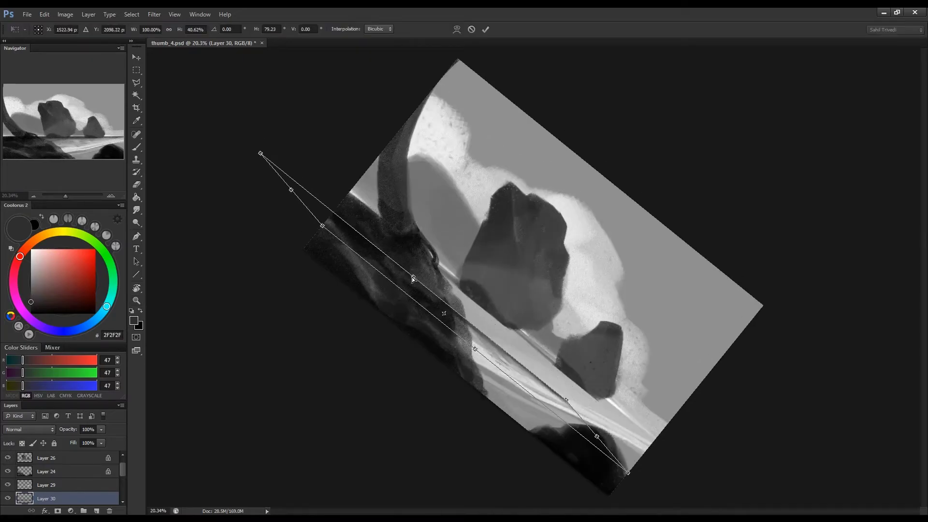
pyautogui.moveTo(442, 294)
pyautogui.mouseDown()
pyautogui.moveTo(455, 332)
pyautogui.moveTo(537, 410)
pyautogui.moveTo(685, 498)
pyautogui.mouseUp()
pyautogui.press('Return')
pyautogui.press('z')
pyautogui.scroll(1, 537, 410)
# Select a thin line along the beach edge and transform the strip to lie along it.
pyautogui.hotkey('ctrl', 't')
pyautogui.press('Return')
pyautogui.scroll(-3, 435, 315)
pyautogui.scroll(3, 435, 315)
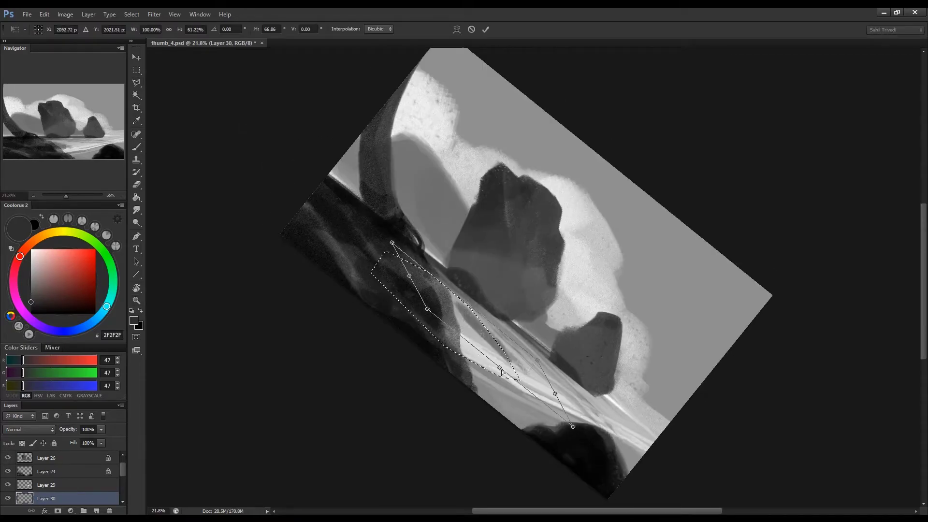
pyautogui.moveTo(460, 301)
pyautogui.mouseDown()
pyautogui.moveTo(544, 375)
pyautogui.moveTo(593, 394)
pyautogui.mouseUp()
pyautogui.scroll(2, 500, 378)
pyautogui.hotkey('ctrl', 't')
pyautogui.press('Return')
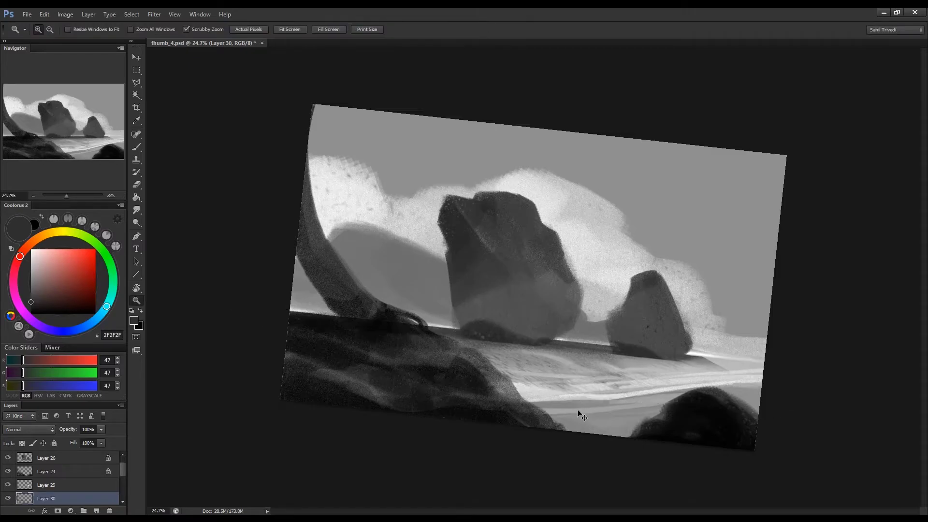
# Duplicate the shoreline strip and stretch the copy wider across the beach.
pyautogui.hotkey('ctrl', 'j')
pyautogui.hotkey('ctrl', 't')
pyautogui.moveTo(745, 389); pyautogui.dragTo(794, 394)
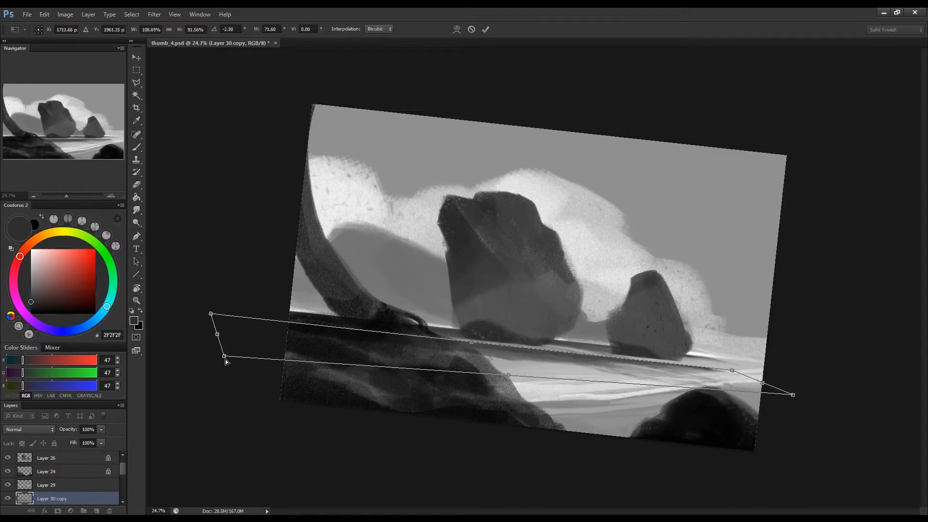
pyautogui.moveTo(222, 334); pyautogui.dragTo(145, 320)
pyautogui.press('Return')
# Distort the copied band: lower edge pulled down, widened past the right edge, lower-left corner skewed.
pyautogui.press('m')
pyautogui.hotkey('ctrl', 't')
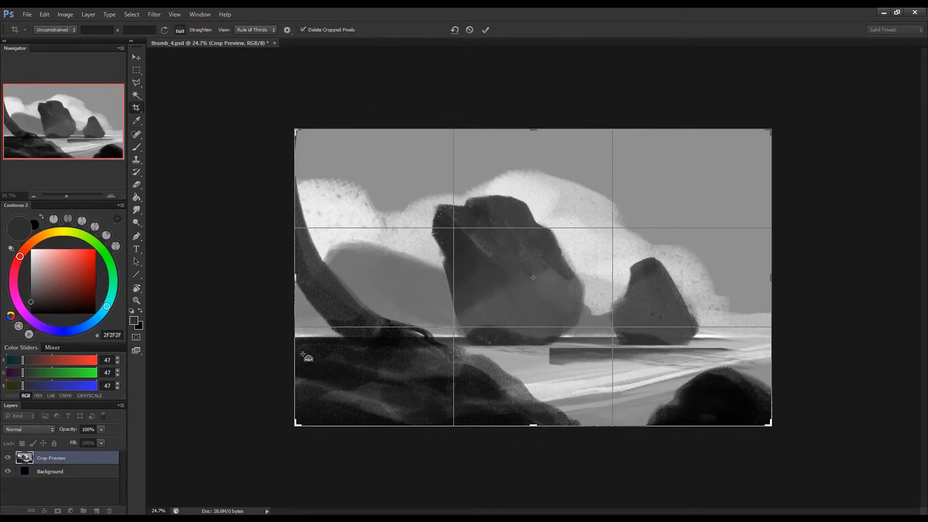
pyautogui.moveTo(469, 353); pyautogui.dragTo(549, 375)
pyautogui.press('Return')
pyautogui.hotkey('ctrl', 't')
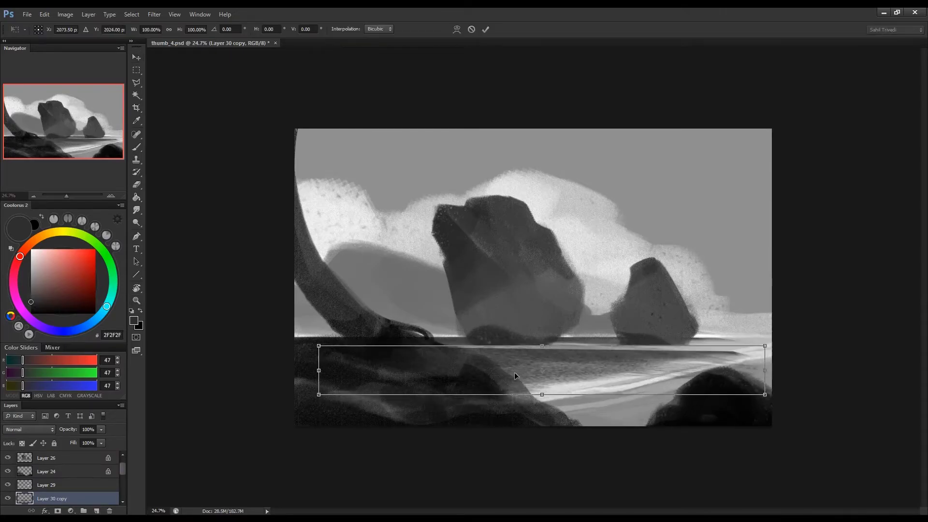
pyautogui.moveTo(767, 368); pyautogui.dragTo(825, 357)
pyautogui.moveTo(317, 394); pyautogui.dragTo(325, 408)
pyautogui.press('Return')
# Erase parts of the duplicated shore band in a rotated view to lighten it.
pyautogui.press('r')
pyautogui.moveTo(364, 383); pyautogui.dragTo(310, 270)
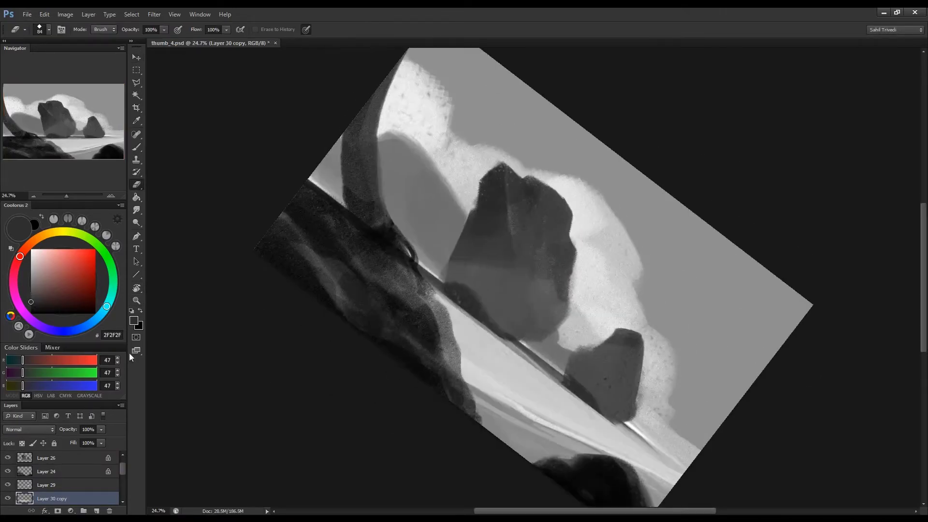
pyautogui.press('e')
pyautogui.moveTo(449, 368); pyautogui.dragTo(532, 435)
pyautogui.moveTo(484, 338); pyautogui.dragTo(605, 459)
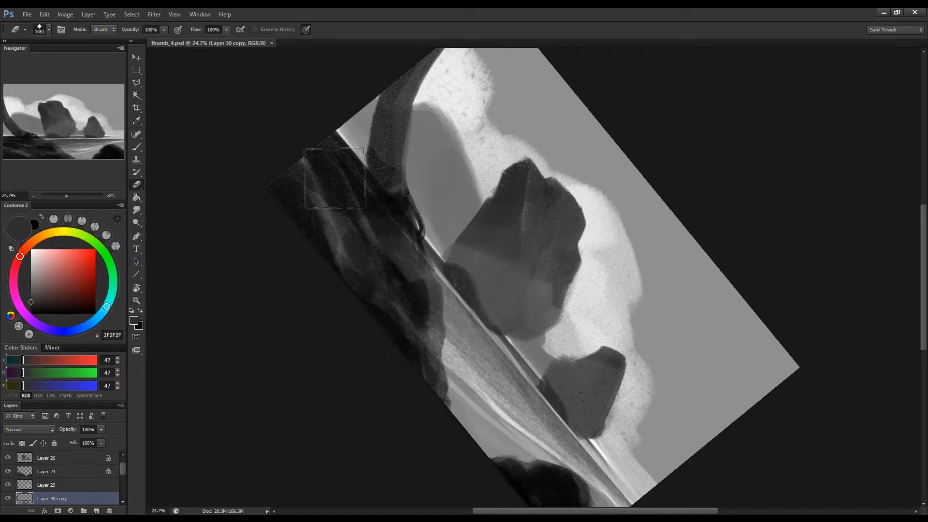
pyautogui.scroll(-2, 618, 445)
pyautogui.press('[')
pyautogui.moveTo(507, 328); pyautogui.dragTo(548, 382)
pyautogui.scroll(2, 548, 381)
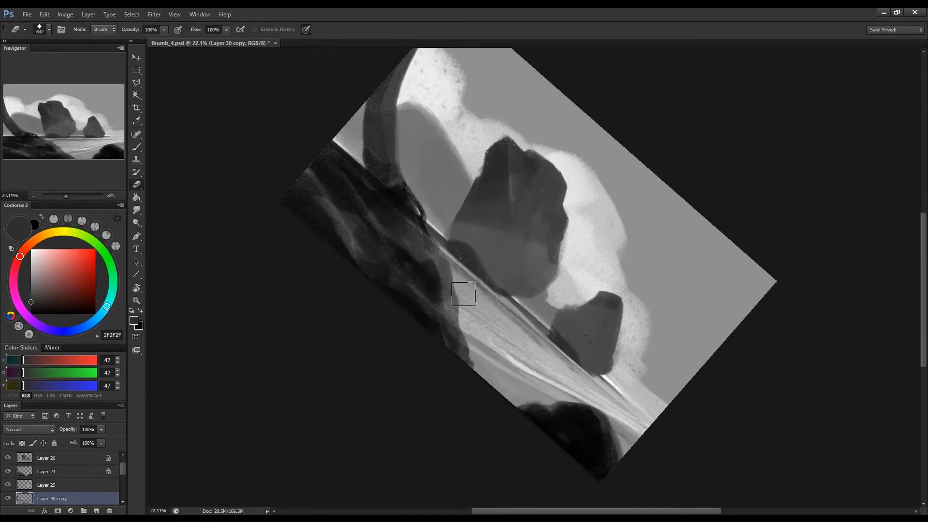
# Sample a near-black from the rocks and size the brush for a short stroke beside the trunk.
pyautogui.hotkey('ctrl', 'j')
pyautogui.press('v')
pyautogui.moveTo(483, 339); pyautogui.dragTo(425, 323)
pyautogui.press('b')
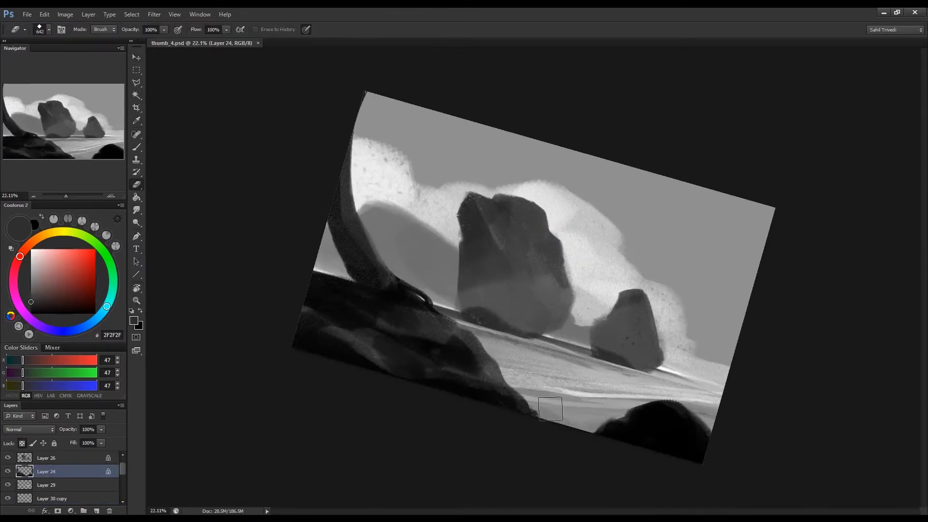
pyautogui.keyDown('alt'); pyautogui.click(470, 352); pyautogui.keyUp('alt')
pyautogui.press(']')
pyautogui.press(']')
pyautogui.press(']')
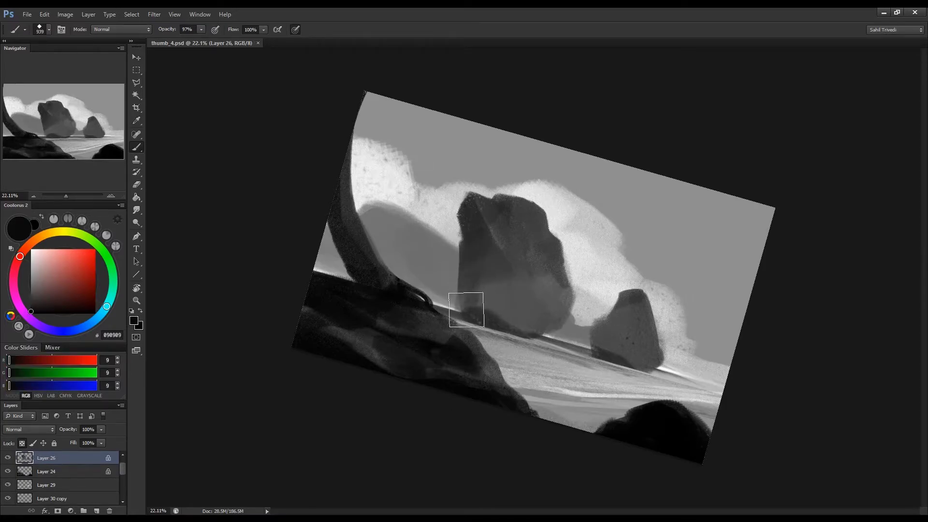
pyautogui.hotkey('alt', '[')
pyautogui.scroll(-3, 469, 222)
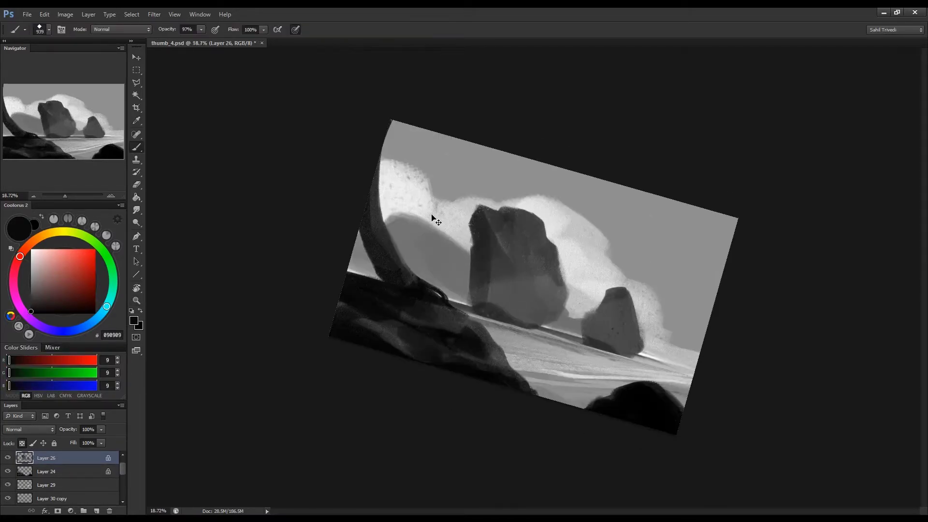
pyautogui.press('[')
pyautogui.press('[')
pyautogui.press('[')
# Undo the two dark vertical strokes and rotate the canvas for easier strokes.
pyautogui.hotkey('ctrl', 'alt', 'z')
pyautogui.hotkey('ctrl', 'alt', 'z')
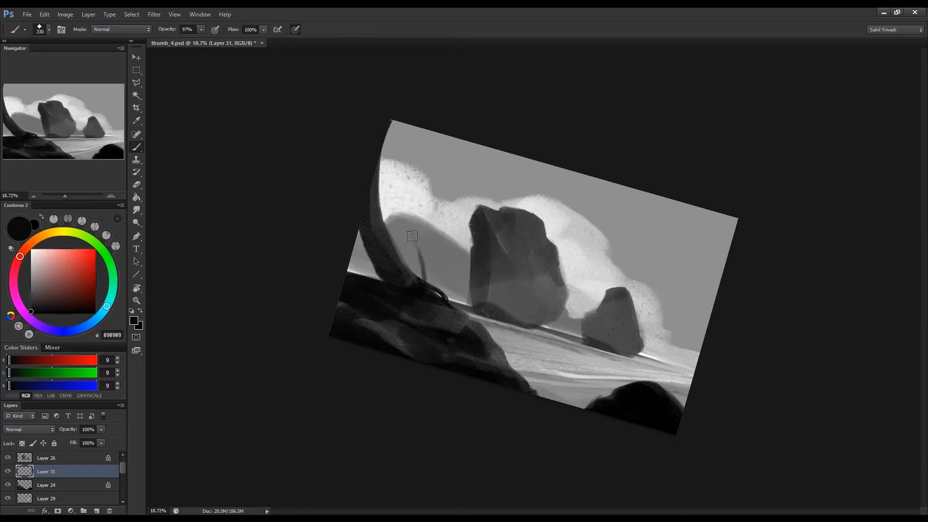
pyautogui.press('e')
pyautogui.scroll(2, 596, 372)
pyautogui.moveTo(596, 373); pyautogui.dragTo(511, 347)
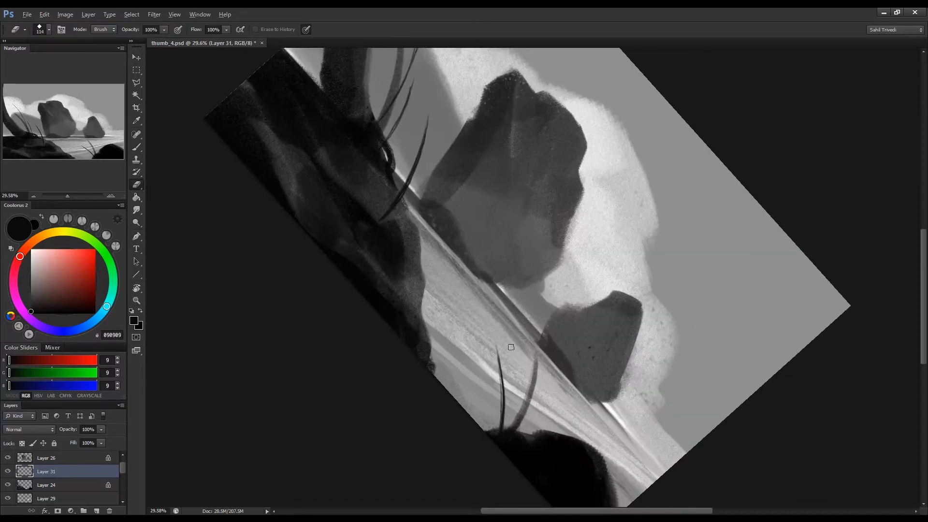
# Paint several long dark grass blades across the foreground and lower right.
pyautogui.press('b')
pyautogui.moveTo(503, 425); pyautogui.dragTo(479, 327)
pyautogui.moveTo(500, 421); pyautogui.dragTo(465, 341)
pyautogui.moveTo(549, 433)
pyautogui.mouseDown()
pyautogui.moveTo(522, 375)
pyautogui.moveTo(629, 314)
pyautogui.mouseUp()
pyautogui.press('r')
pyautogui.press('b')
pyautogui.moveTo(674, 454); pyautogui.dragTo(679, 422)
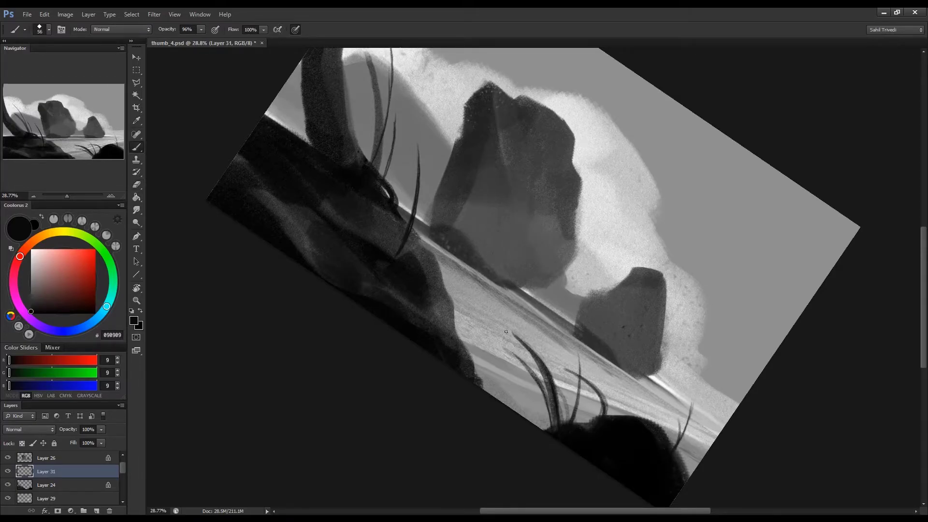
pyautogui.scroll(1, 522, 353)
pyautogui.press('e')
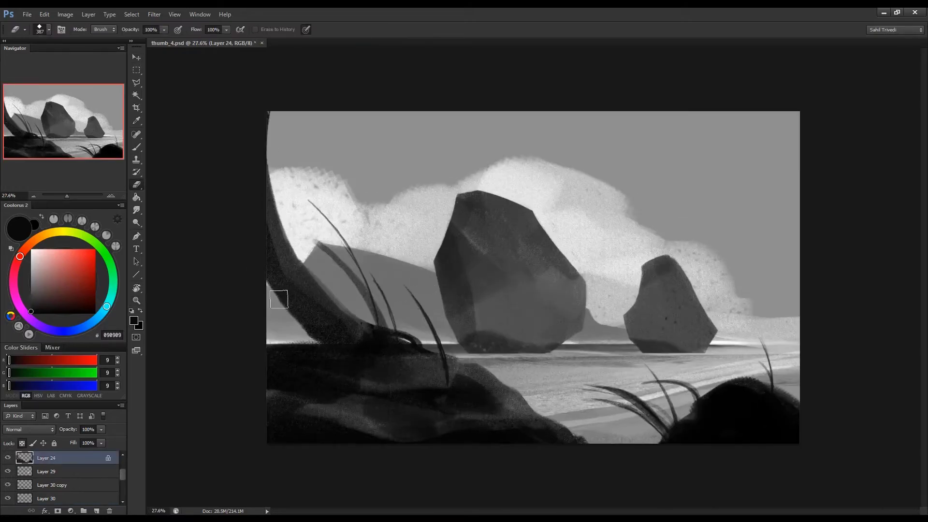
# Sample a near-black and zoom and rotate the view onto the curved trunk and rock area.
pyautogui.press('b')
pyautogui.keyDown('alt'); pyautogui.click(335, 343); pyautogui.keyUp('alt')
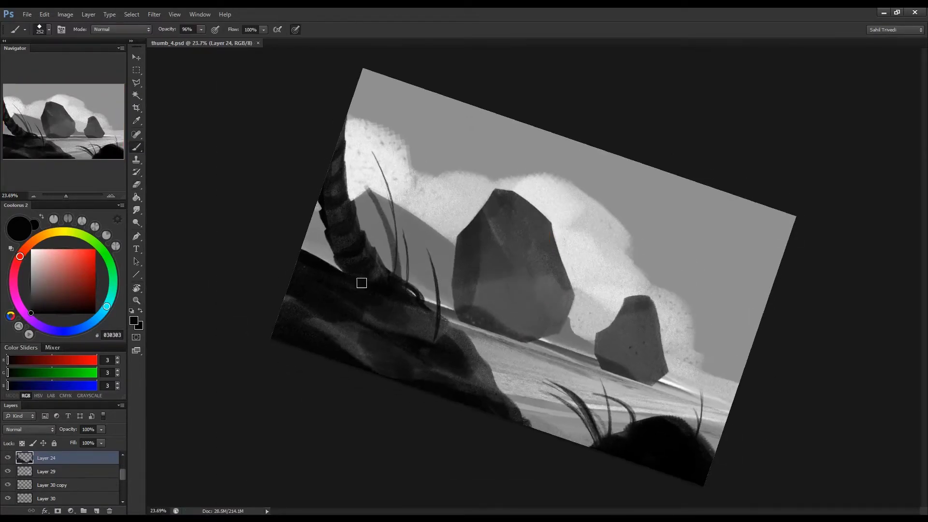
pyautogui.moveTo(362, 283); pyautogui.dragTo(399, 325)
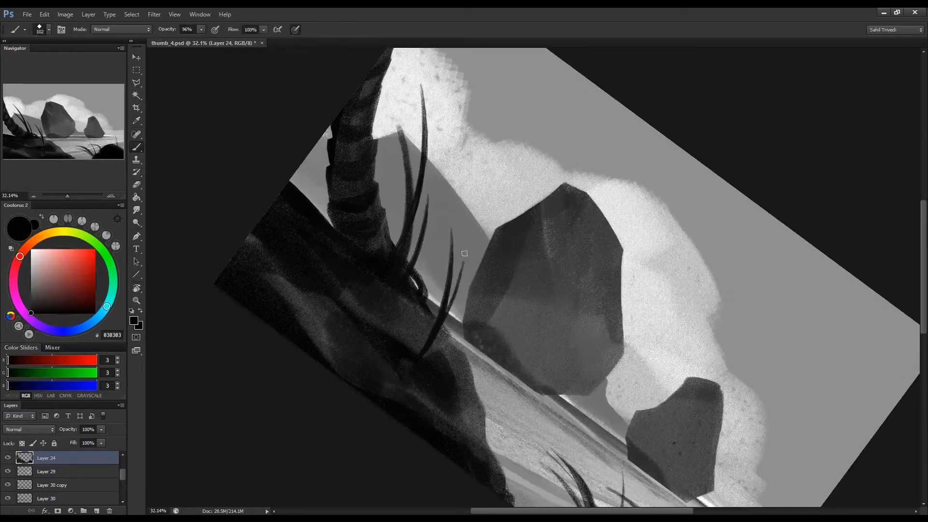
pyautogui.moveTo(445, 395); pyautogui.dragTo(435, 300)
pyautogui.press('e')
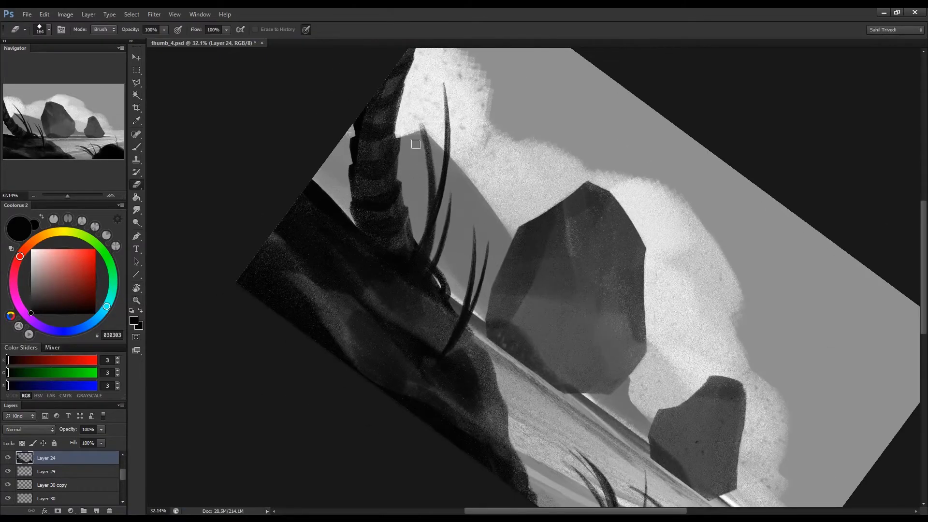
pyautogui.moveTo(418, 221); pyautogui.dragTo(369, 296)
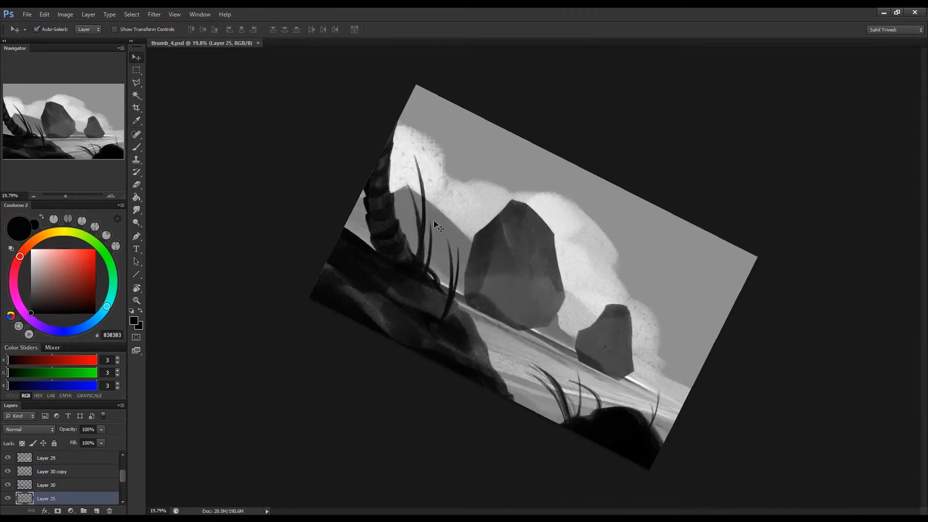
# Sample a dark grey, darken the large rock's face and grass edge, then lighten a facet on it.
pyautogui.press('b')
pyautogui.keyDown('alt'); pyautogui.click(437, 256); pyautogui.keyUp('alt')
pyautogui.moveTo(437, 256)
pyautogui.mouseDown()
pyautogui.moveTo(416, 227)
pyautogui.moveTo(541, 331)
pyautogui.mouseUp()
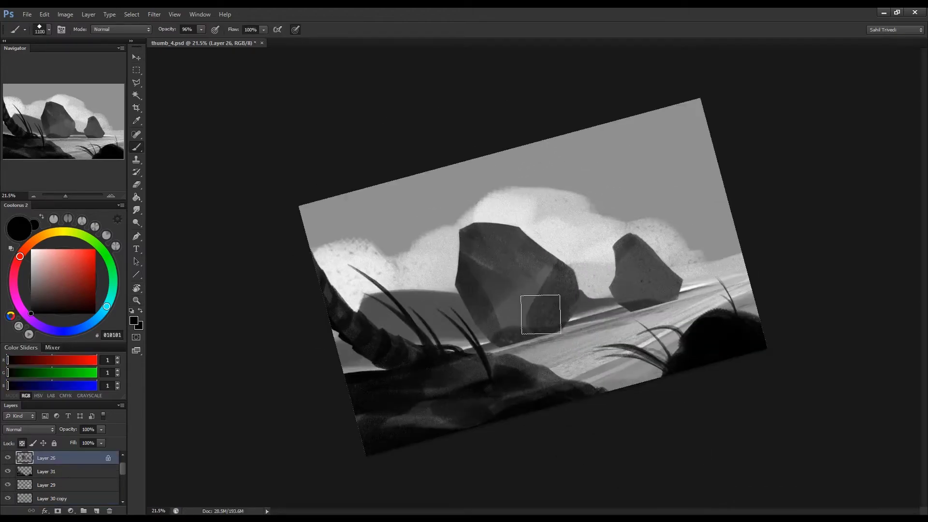
pyautogui.moveTo(558, 317)
pyautogui.mouseDown()
pyautogui.moveTo(514, 265)
pyautogui.moveTo(435, 224)
pyautogui.mouseUp()
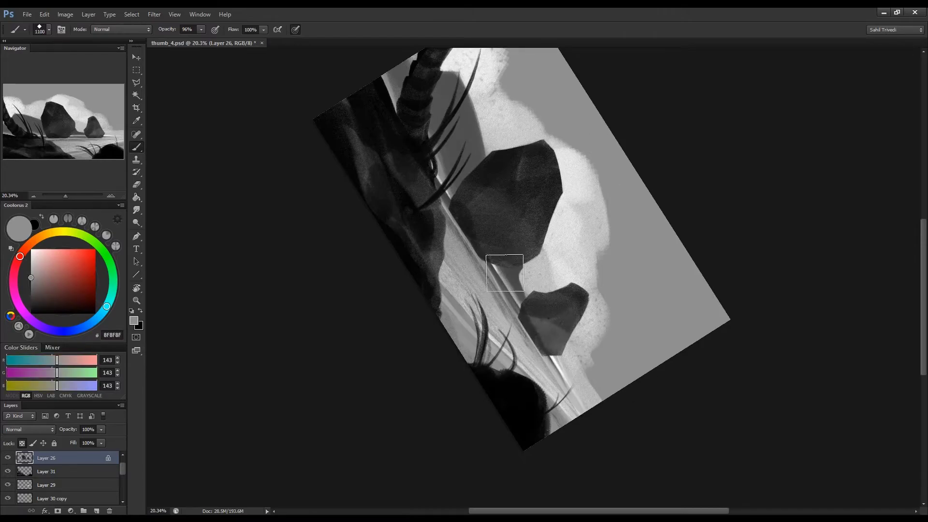
pyautogui.moveTo(491, 237); pyautogui.dragTo(501, 231)
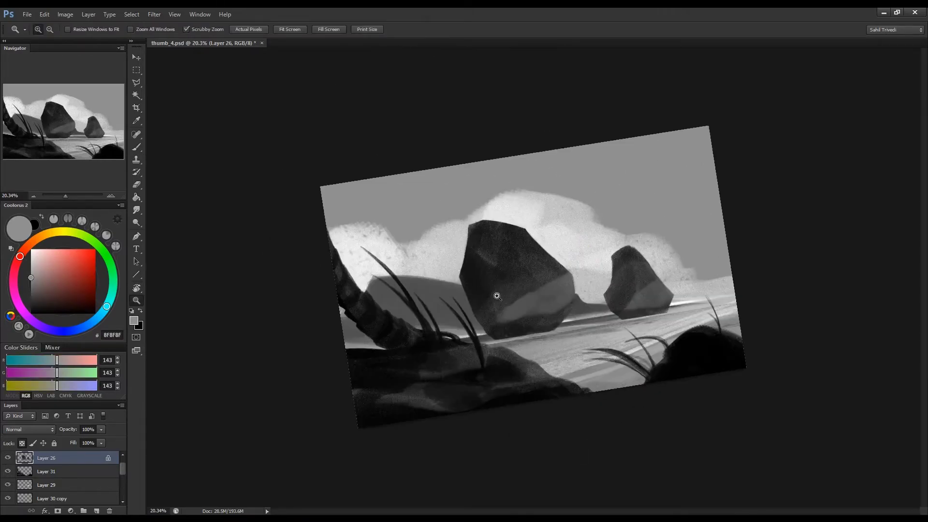
pyautogui.moveTo(497, 296); pyautogui.dragTo(529, 308)
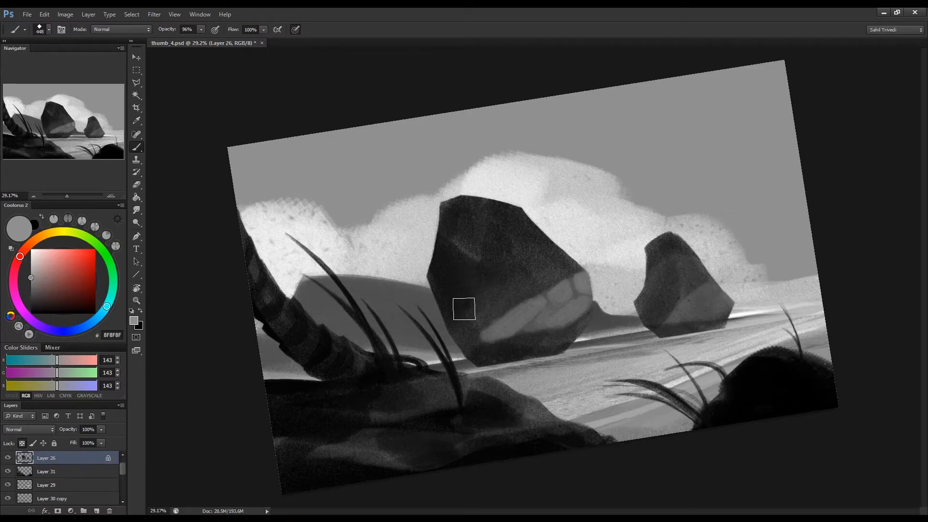
# Lasso the rock's lower face, paint it lighter grey, deselect and save.
pyautogui.press('l')
pyautogui.click(584, 290)
pyautogui.click(540, 293)
pyautogui.click(543, 337)
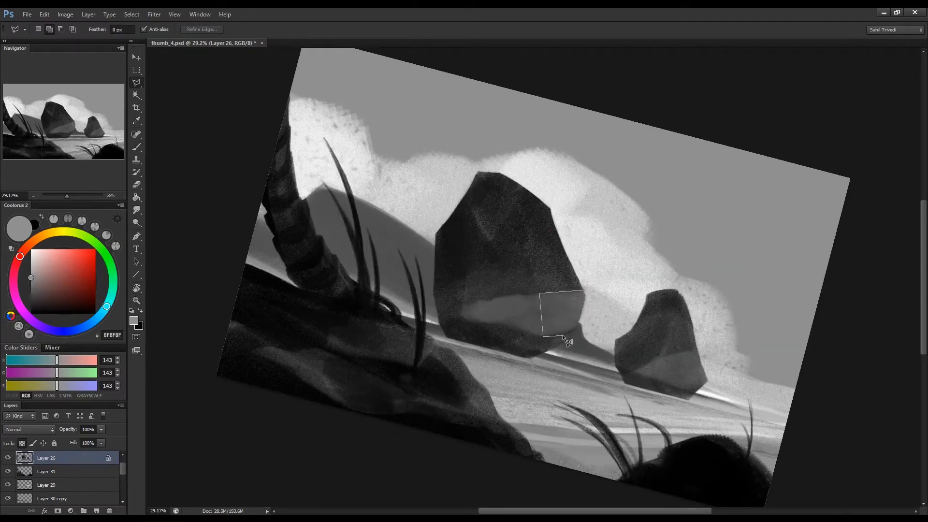
pyautogui.click(587, 325)
pyautogui.doubleClick(609, 309)
pyautogui.doubleClick(465, 322)
pyautogui.press('b')
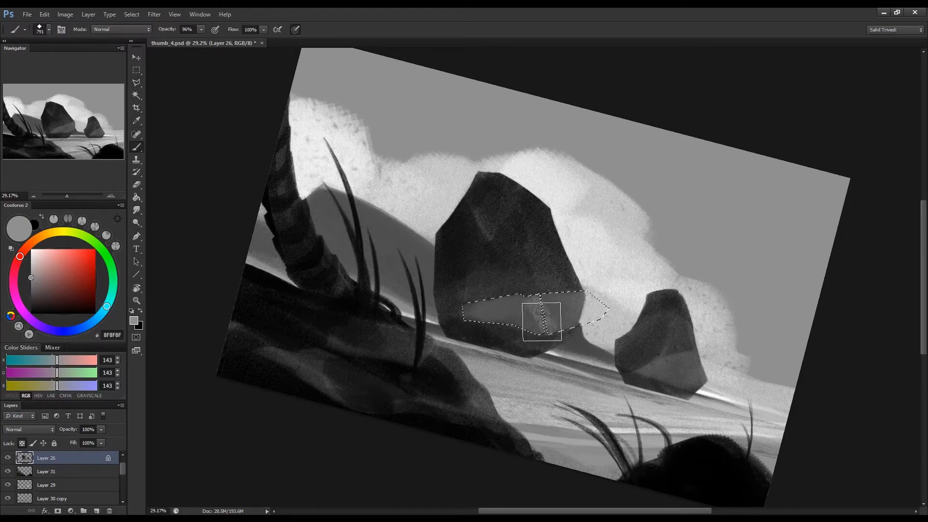
pyautogui.moveTo(543, 318)
pyautogui.mouseDown()
pyautogui.moveTo(543, 275)
pyautogui.moveTo(524, 321)
pyautogui.moveTo(481, 311)
pyautogui.mouseUp()
pyautogui.hotkey('ctrl', 'd')
pyautogui.hotkey('ctrl', 's')
# Trace a selection along the rock's edge, deselect, re-angle the view and save.
pyautogui.press('l')
pyautogui.click(538, 296)
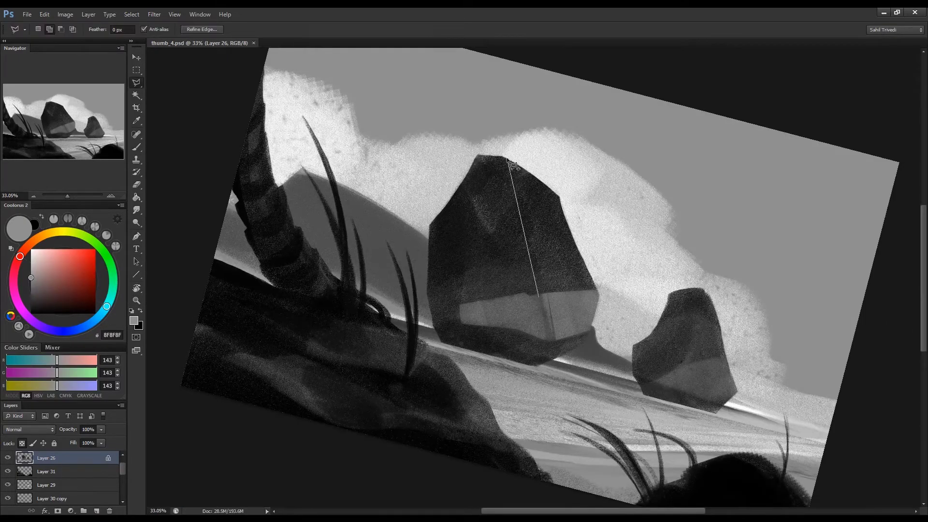
pyautogui.click(540, 295)
pyautogui.click(521, 178)
pyautogui.click(533, 166)
pyautogui.click(513, 146)
pyautogui.press('b')
pyautogui.hotkey('ctrl', 'd')
pyautogui.moveTo(508, 213); pyautogui.dragTo(490, 274)
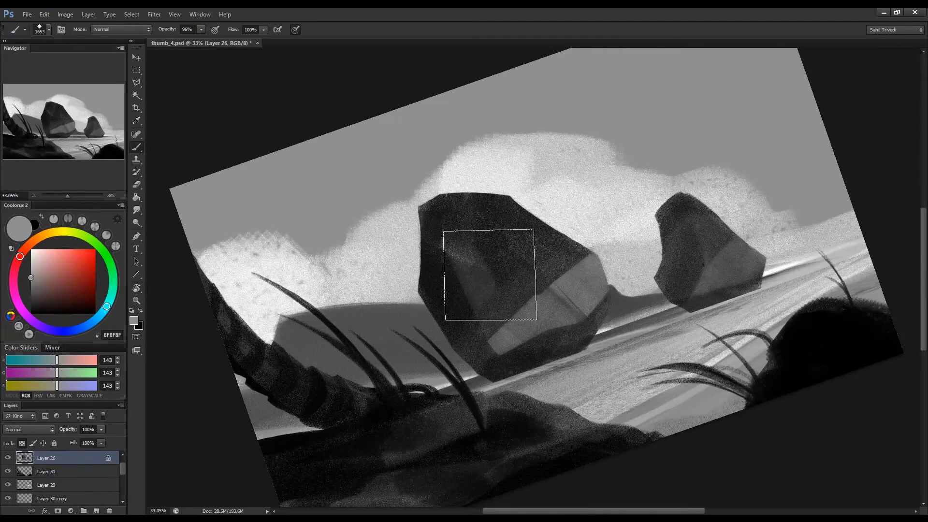
pyautogui.hotkey('ctrl', 's')
pyautogui.press('z')
pyautogui.moveTo(479, 223)
pyautogui.mouseDown()
pyautogui.moveTo(460, 223)
pyautogui.moveTo(525, 203)
pyautogui.mouseUp()
# Select the top of the large rock and paint it darker in black.
pyautogui.press('l')
pyautogui.click(616, 350)
pyautogui.click(633, 285)
pyautogui.click(586, 184)
pyautogui.click(528, 195)
pyautogui.press('b')
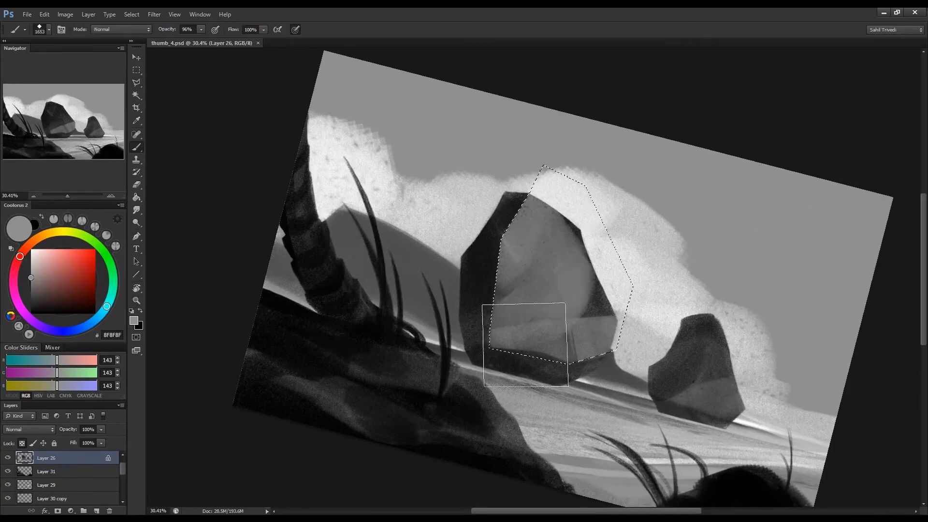
pyautogui.scroll(-3, 518, 332)
pyautogui.press('d')
pyautogui.moveTo(541, 270)
pyautogui.mouseDown()
pyautogui.moveTo(497, 247)
pyautogui.moveTo(429, 175)
pyautogui.moveTo(485, 207)
pyautogui.moveTo(474, 382)
pyautogui.mouseUp()
pyautogui.hotkey('ctrl', 'd')
pyautogui.press('z')
pyautogui.hotkey('ctrl', 'z')
# Paint a thin white highlight along the shoreline on Layer 30.
pyautogui.press('b')
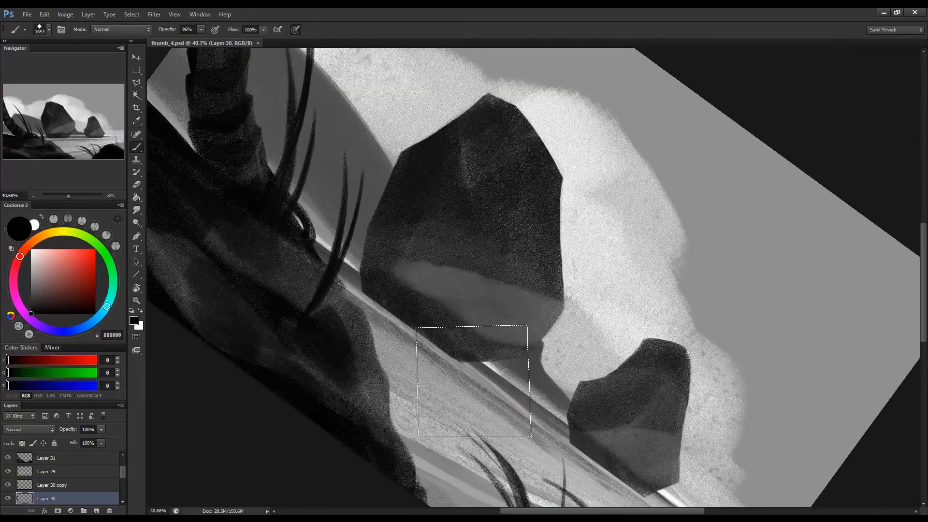
pyautogui.press('x')
pyautogui.hotkey('ctrl', 'd')
pyautogui.moveTo(425, 342); pyautogui.dragTo(470, 375)
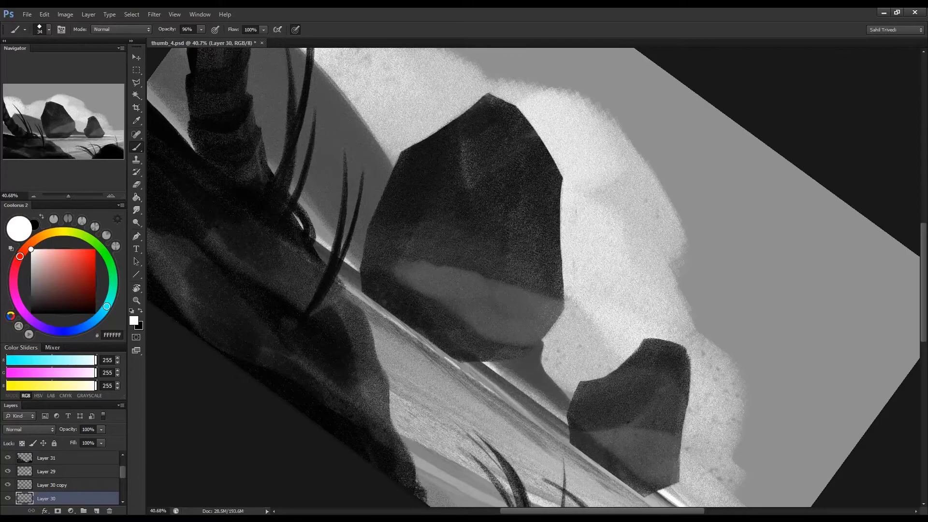
pyautogui.scroll(-3, 385, 316)
pyautogui.hscroll(4, 462, 378)
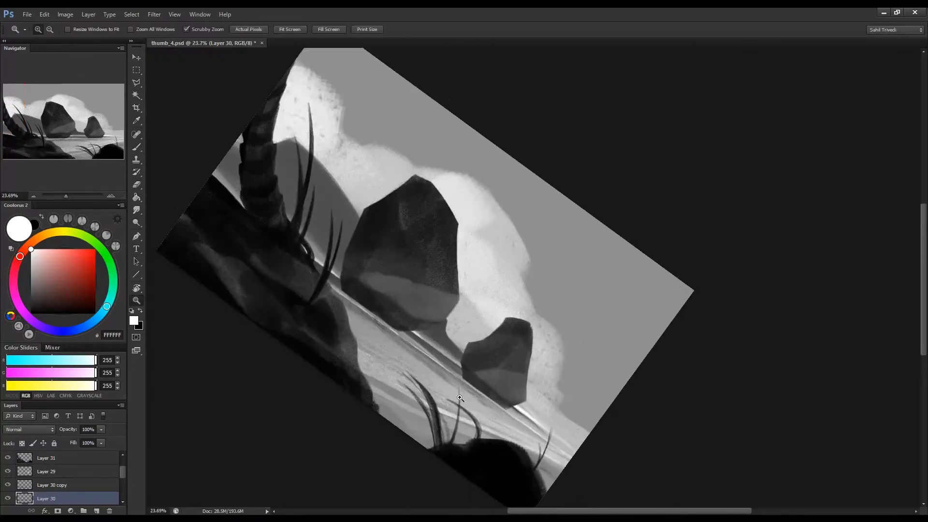
pyautogui.moveTo(568, 453); pyautogui.dragTo(351, 327)
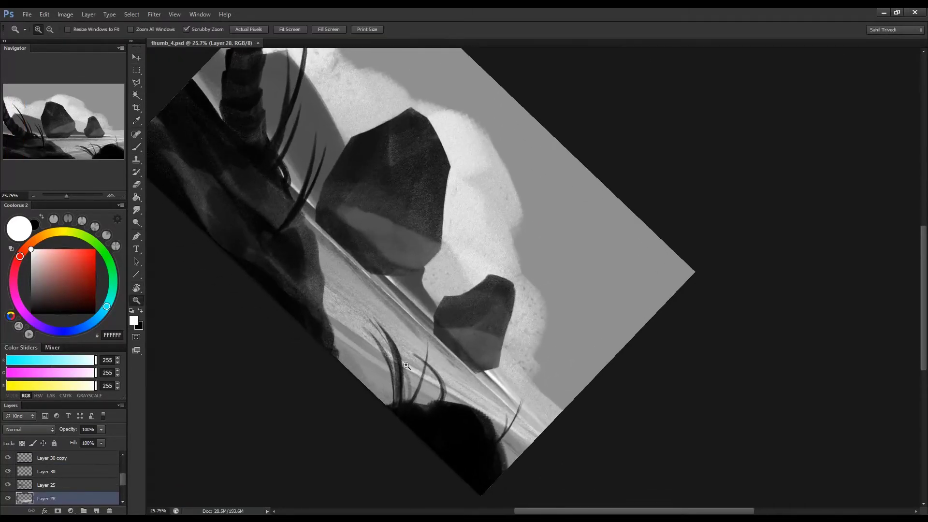
# Enlarge the brush, ease the view tilt, and begin squashing Layer 27 clouds to half height.
pyautogui.hotkey('alt', ']')
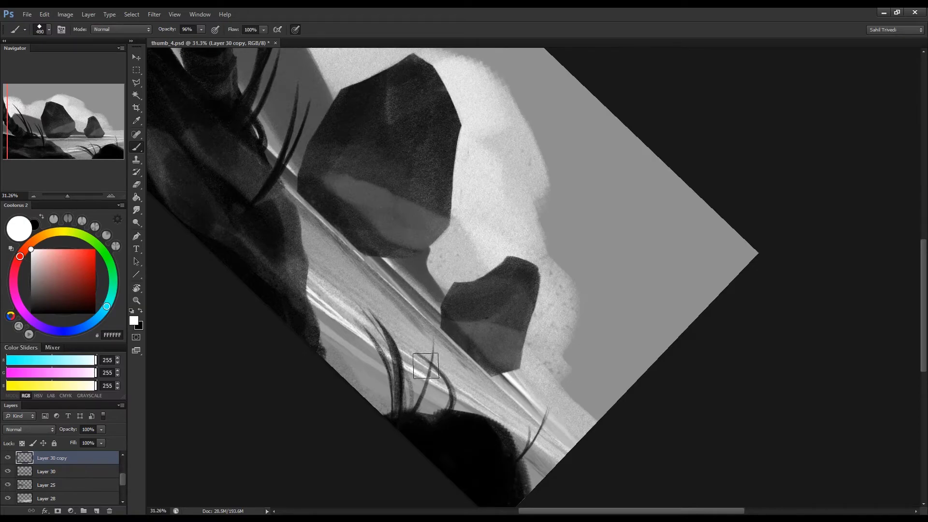
pyautogui.moveTo(326, 298); pyautogui.dragTo(389, 389)
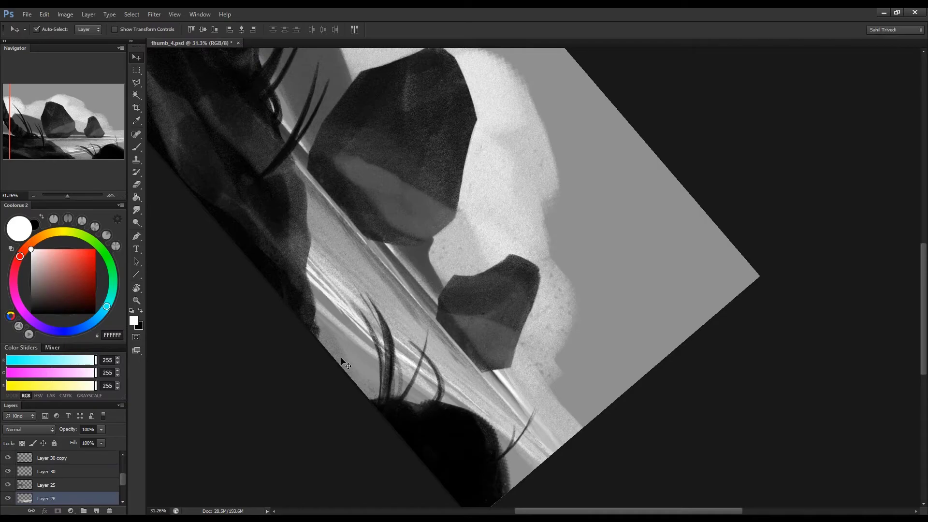
pyautogui.press(']')
pyautogui.press(']')
pyautogui.press(']')
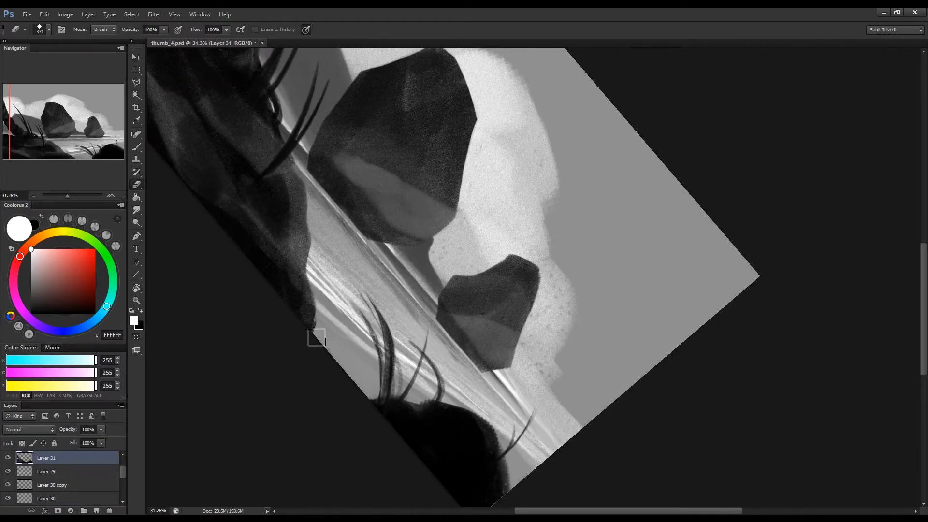
pyautogui.press('r')
pyautogui.moveTo(317, 337); pyautogui.dragTo(310, 365)
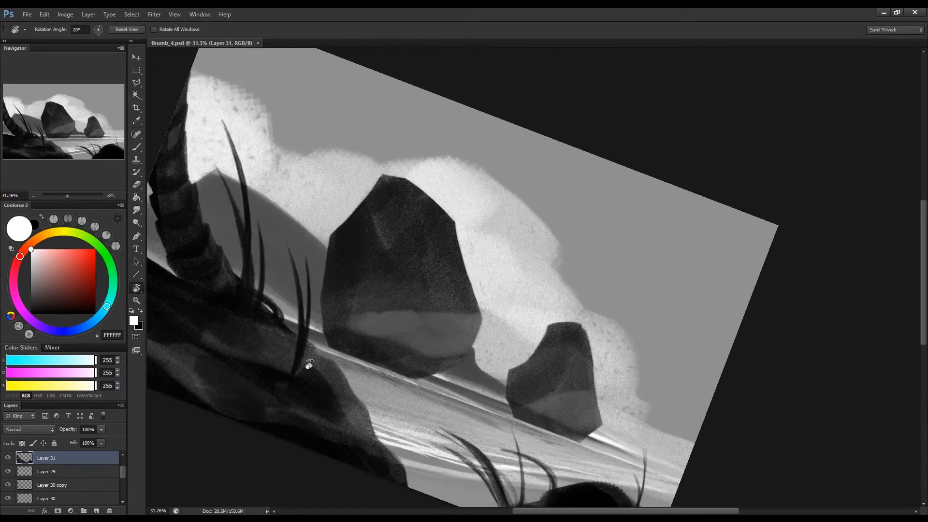
pyautogui.hotkey('ctrl', '-')
pyautogui.hotkey('ctrl', 't')
# Squash the mist layer low, commit the transform, and paint big white clouds behind the rocks.
pyautogui.moveTo(554, 208); pyautogui.dragTo(575, 315)
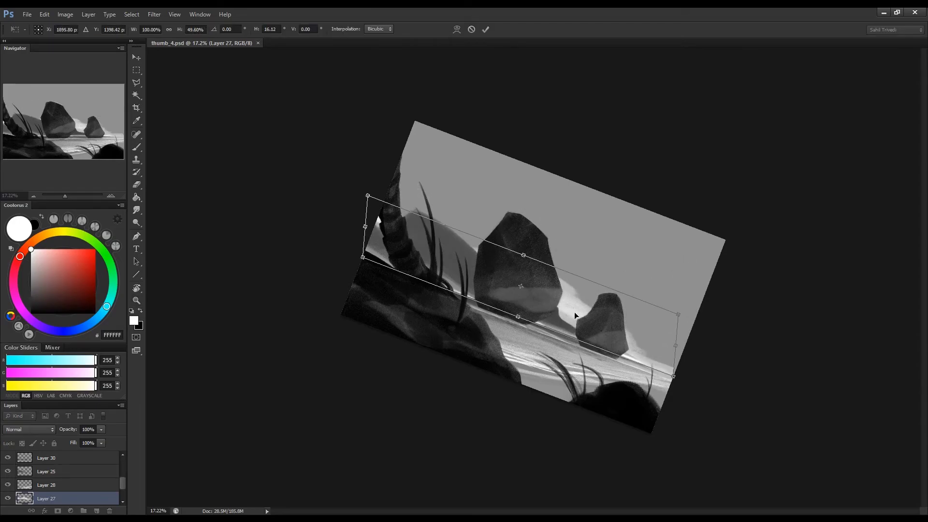
pyautogui.press('Return')
pyautogui.scroll(2, 537, 281)
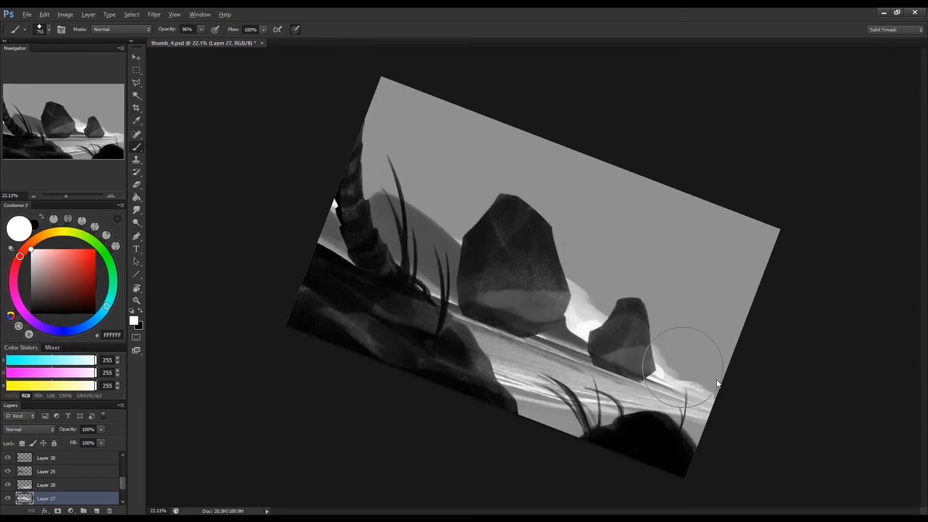
pyautogui.moveTo(683, 368)
pyautogui.mouseDown()
pyautogui.moveTo(550, 224)
pyautogui.moveTo(442, 145)
pyautogui.moveTo(439, 233)
pyautogui.moveTo(435, 195)
pyautogui.mouseUp()
# Erase parts of the white cloud and reshape it near the right rock.
pyautogui.press('e')
pyautogui.moveTo(628, 269)
pyautogui.mouseDown()
pyautogui.moveTo(590, 274)
pyautogui.moveTo(490, 182)
pyautogui.mouseUp()
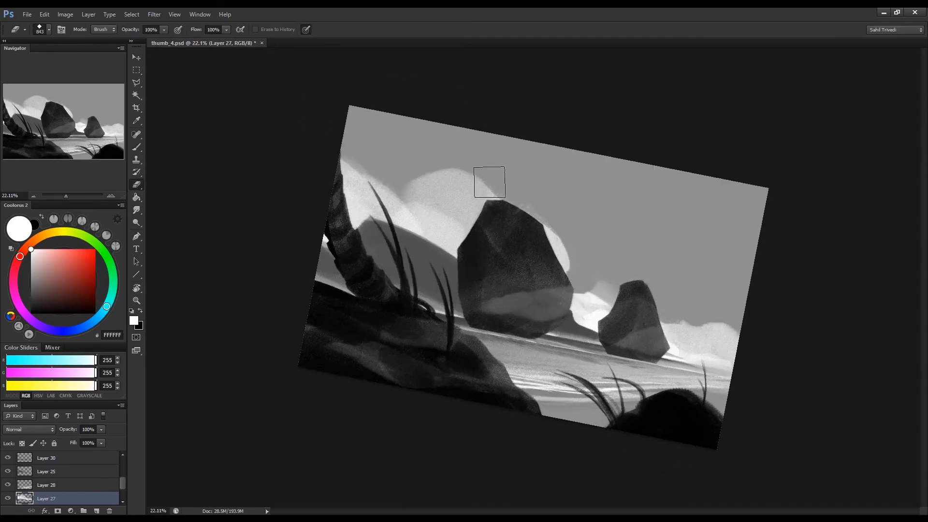
pyautogui.moveTo(604, 290)
pyautogui.mouseDown()
pyautogui.moveTo(587, 311)
pyautogui.moveTo(551, 270)
pyautogui.mouseUp()
# Reduce the canvas tilt and brush a white cloud band across the top.
pyautogui.press('b')
pyautogui.scroll(-1, 547, 266)
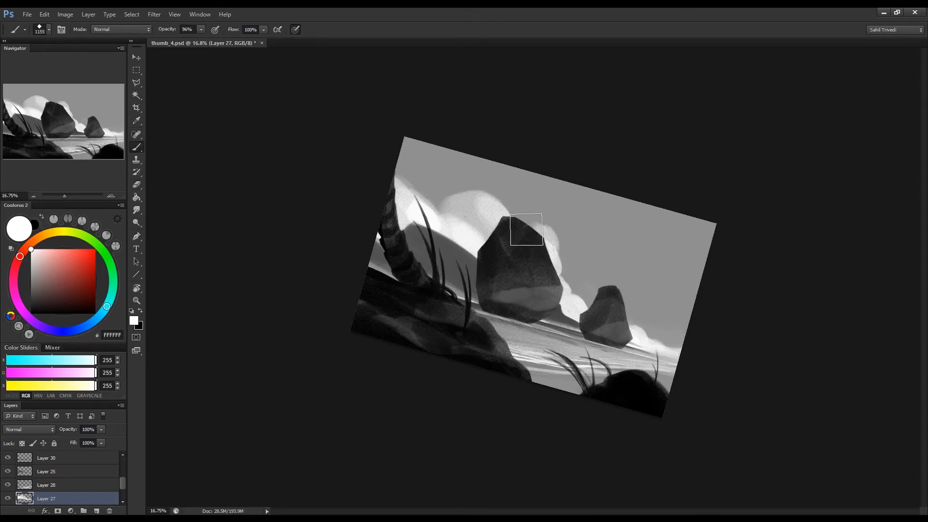
pyautogui.moveTo(556, 265)
pyautogui.mouseDown()
pyautogui.moveTo(522, 265)
pyautogui.moveTo(503, 242)
pyautogui.mouseUp()
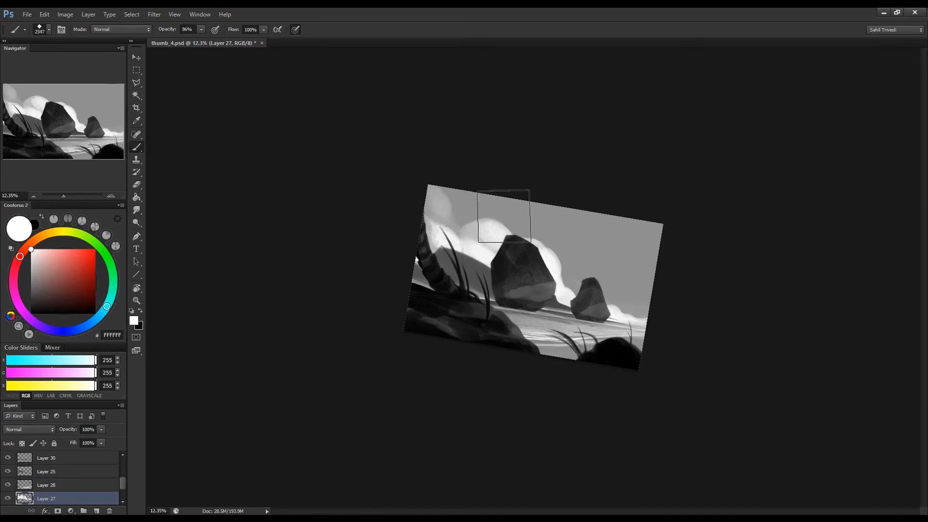
pyautogui.moveTo(427, 218); pyautogui.dragTo(528, 218)
# Roughen the cloud edge left of the small rock and trim cloud between the rocks.
pyautogui.press('e')
pyautogui.moveTo(561, 276)
pyautogui.mouseDown()
pyautogui.moveTo(610, 291)
pyautogui.moveTo(564, 263)
pyautogui.moveTo(578, 290)
pyautogui.mouseUp()
pyautogui.press('b')
pyautogui.scroll(3, 570, 278)
pyautogui.scroll(-2, 564, 263)
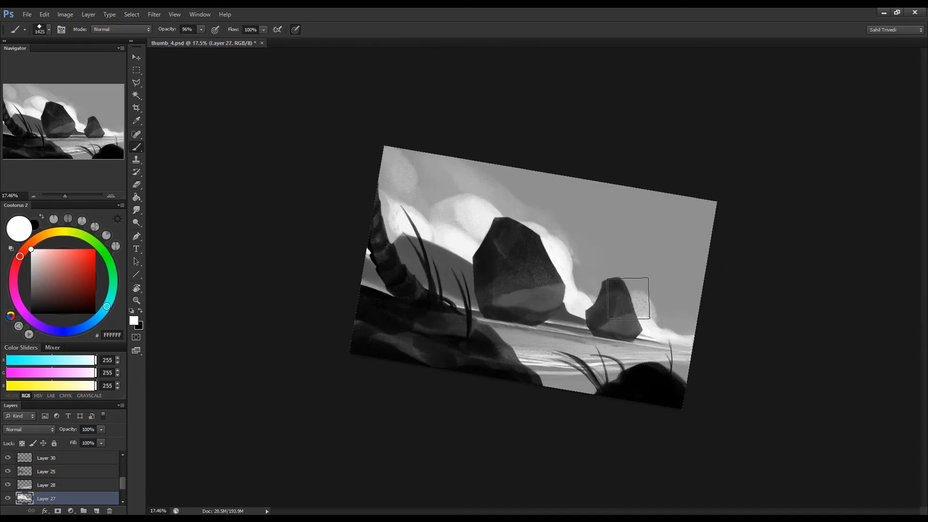
pyautogui.press('e')
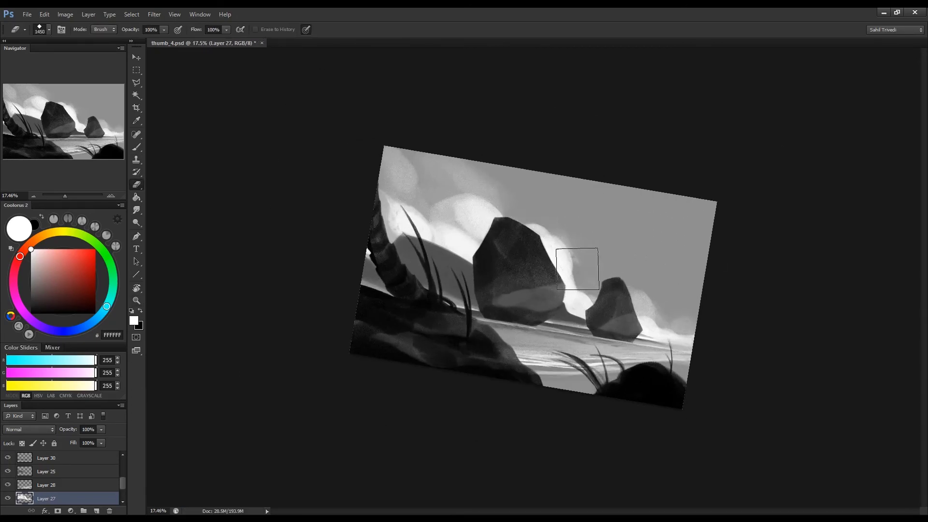
pyautogui.moveTo(432, 198)
pyautogui.mouseDown()
pyautogui.moveTo(474, 183)
pyautogui.moveTo(415, 190)
pyautogui.mouseUp()
pyautogui.press('z')
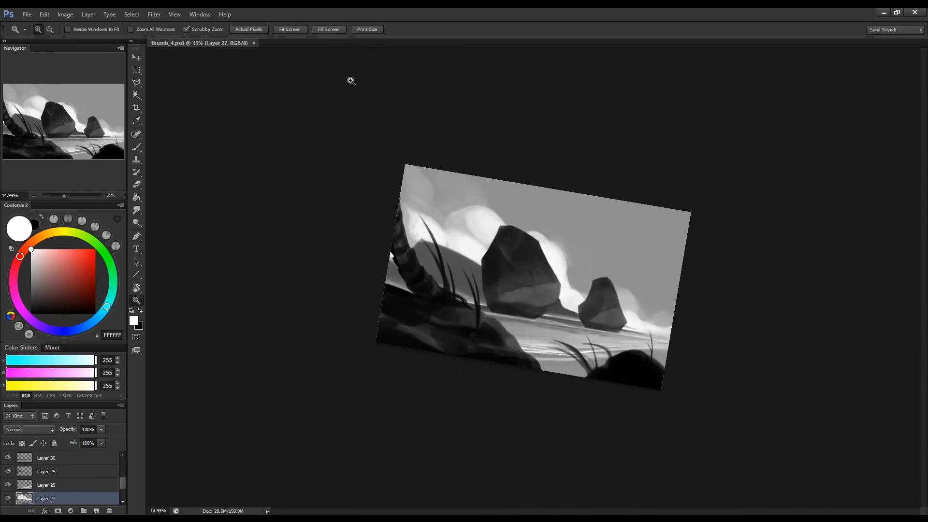